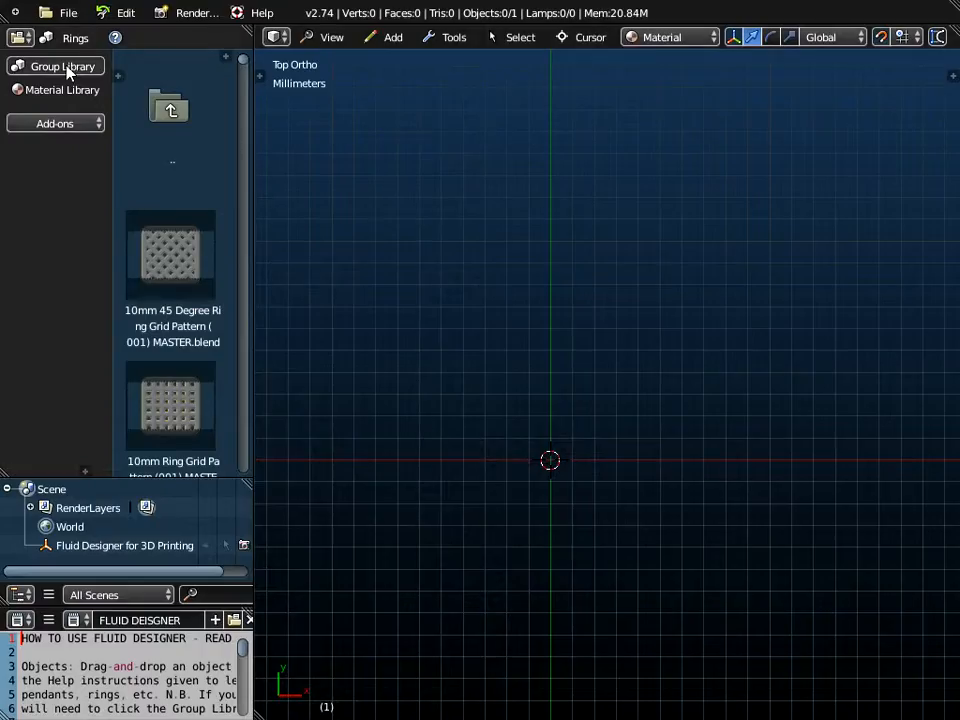
Browse the 3D Templates - Connectors category of the group library as far as the wire connectors
{"action": "left_click", "coordinate": [68, 66]}
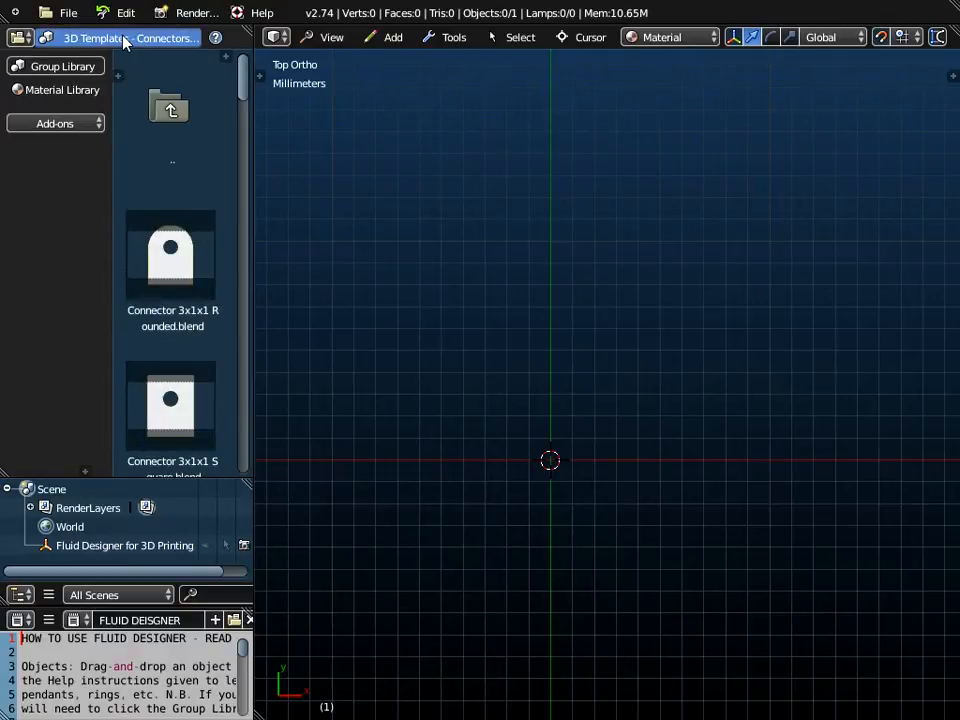
{"action": "left_click", "coordinate": [124, 39]}
{"action": "left_click", "coordinate": [124, 60]}
{"action": "left_click_drag", "start_coordinate": [242, 78], "coordinate": [252, 352]}
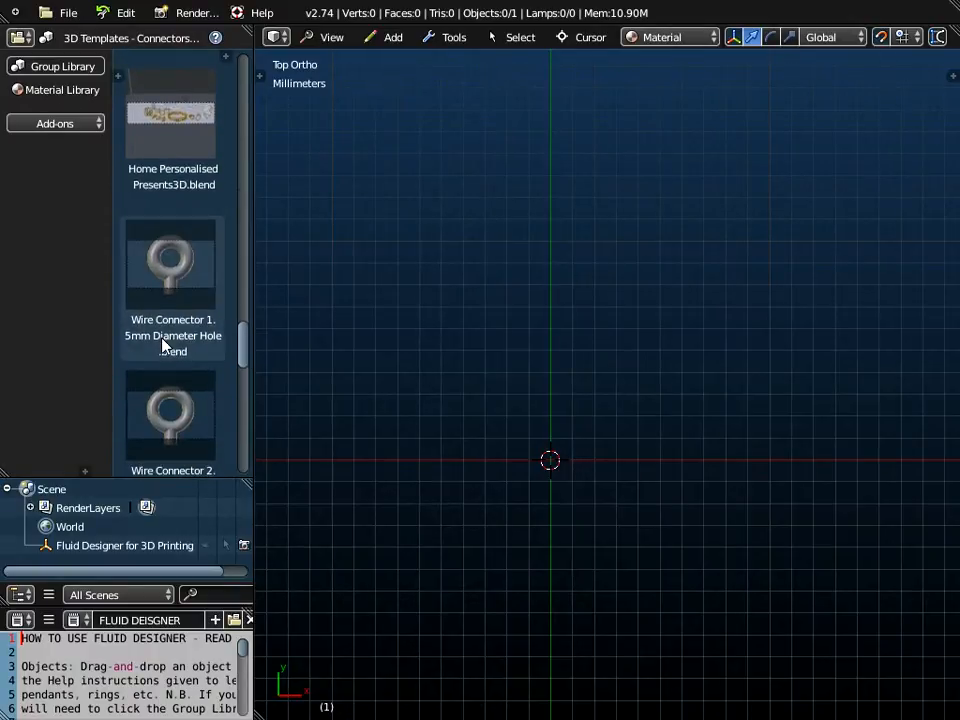
Browse the Patterns - Alphabet Hindi Font category and pick out the Hindi Font - ai.blend letter
{"action": "left_click", "coordinate": [165, 38]}
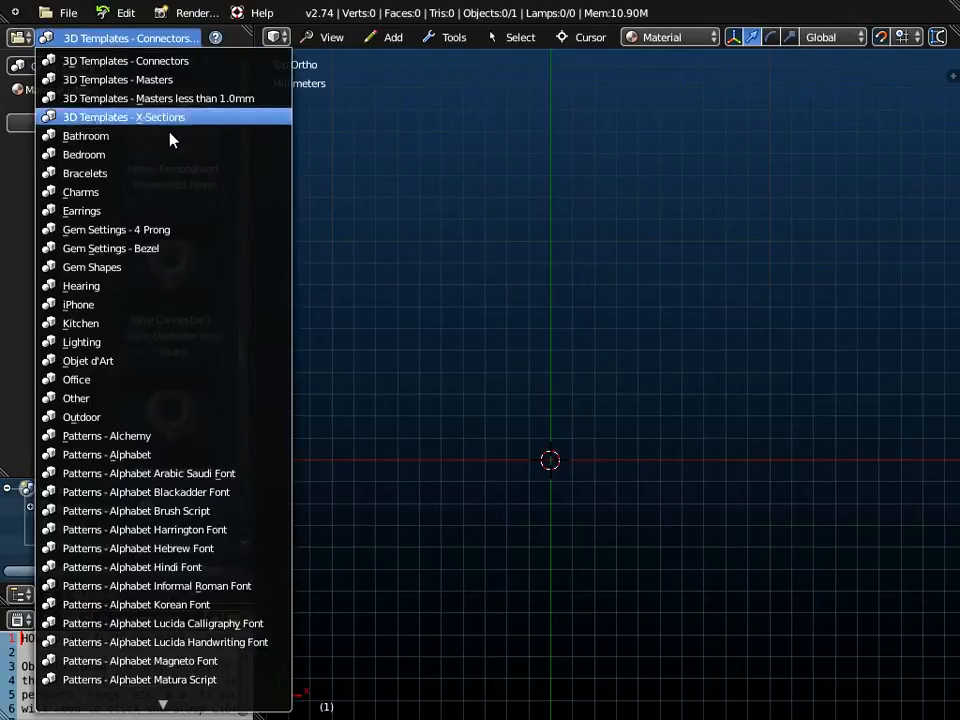
{"action": "left_click", "coordinate": [190, 567]}
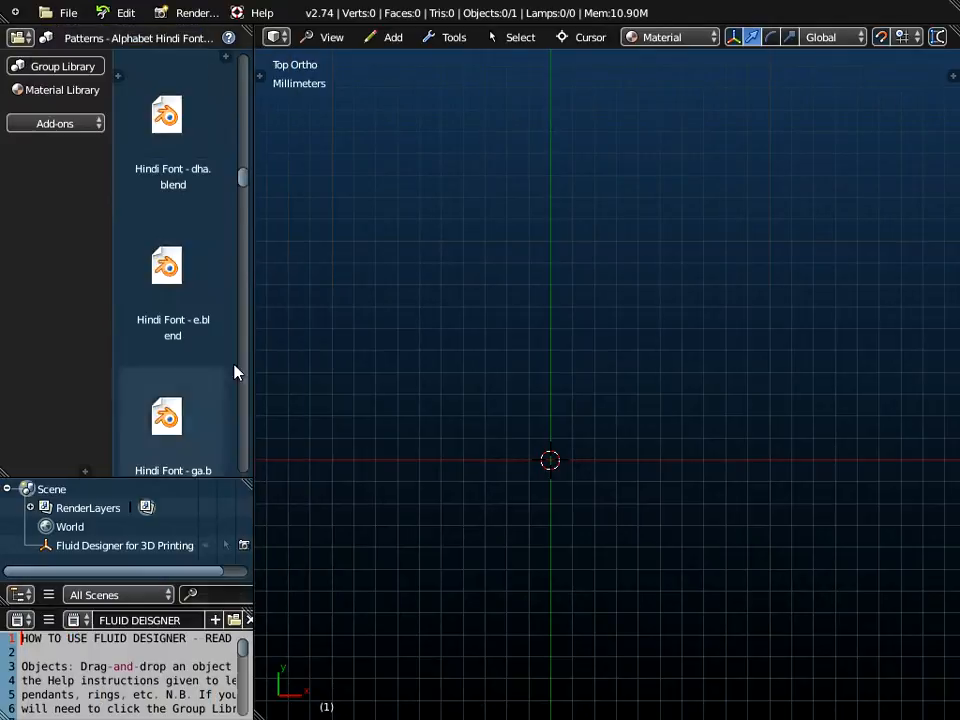
{"action": "left_click_drag", "start_coordinate": [243, 180], "coordinate": [243, 106]}
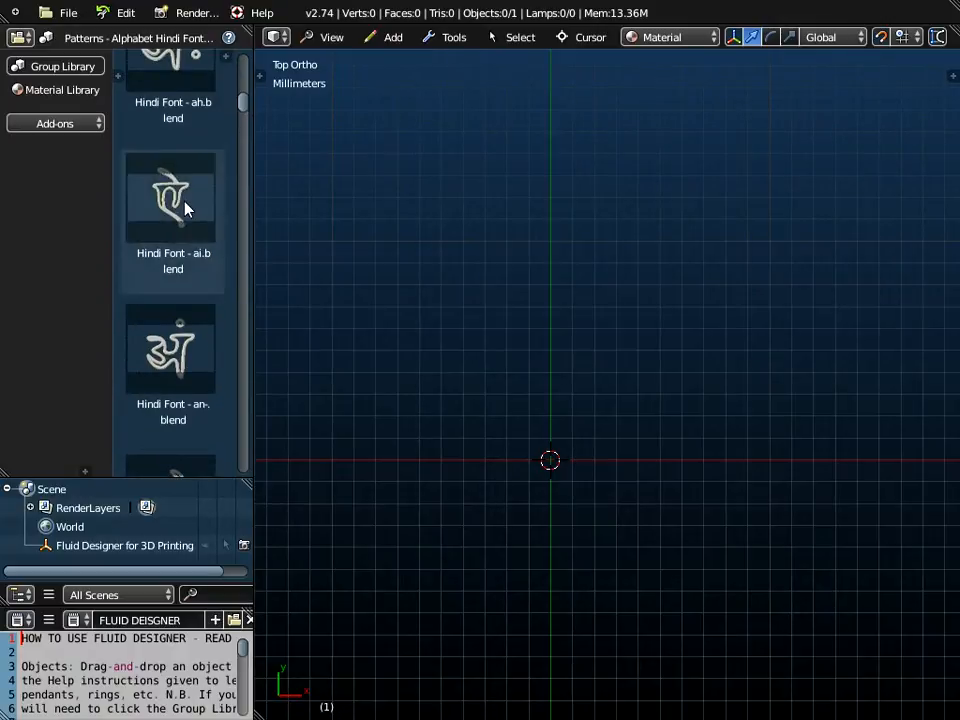
{"action": "left_click", "coordinate": [182, 217]}
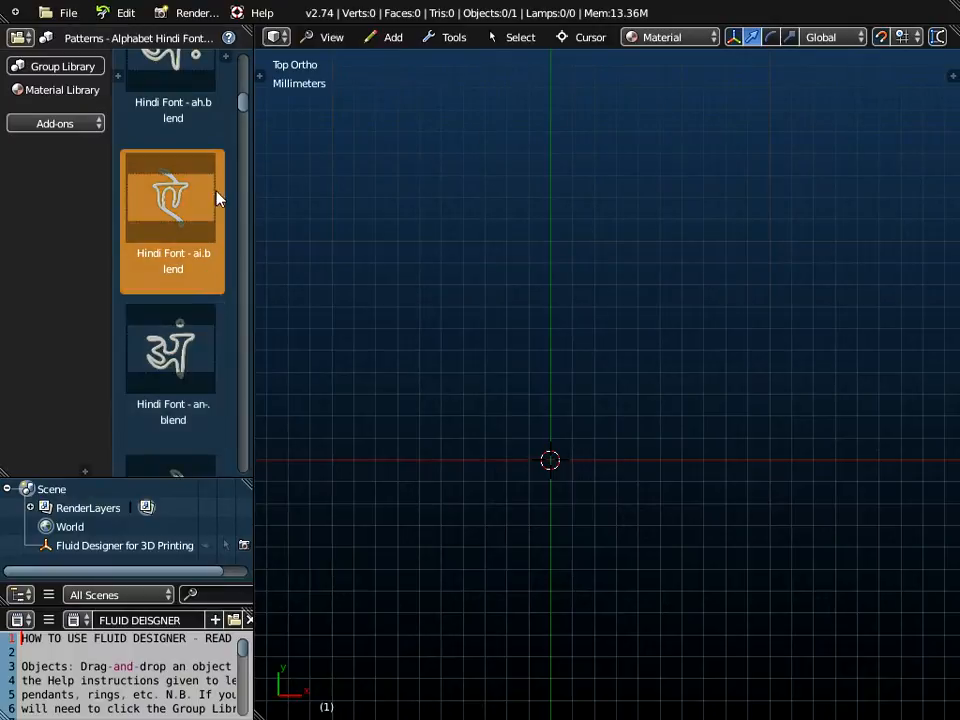
Browse the Patterns - Diwali category of the group library and pick out Swastika (001) MASTER.blend
{"action": "left_click", "coordinate": [66, 68]}
{"action": "left_click", "coordinate": [103, 38]}
{"action": "scroll", "coordinate": [128, 531], "scroll_direction": "down", "scroll_amount": 20}
{"action": "scroll", "coordinate": [128, 533], "scroll_direction": "down", "scroll_amount": 20}
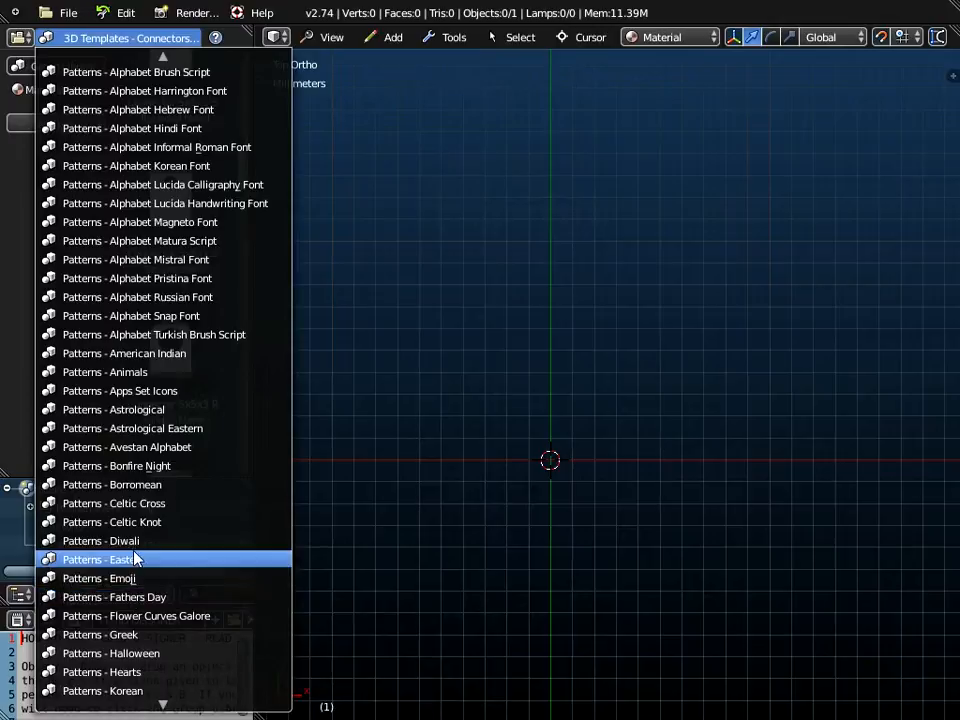
{"action": "left_click", "coordinate": [117, 545]}
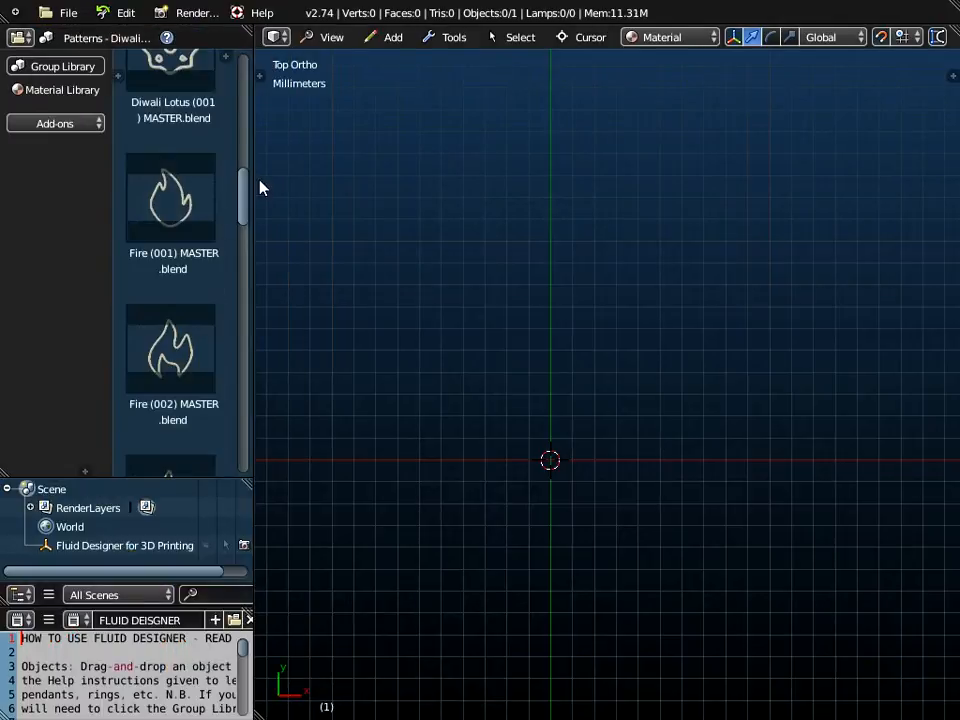
{"action": "left_click_drag", "start_coordinate": [240, 210], "coordinate": [242, 428]}
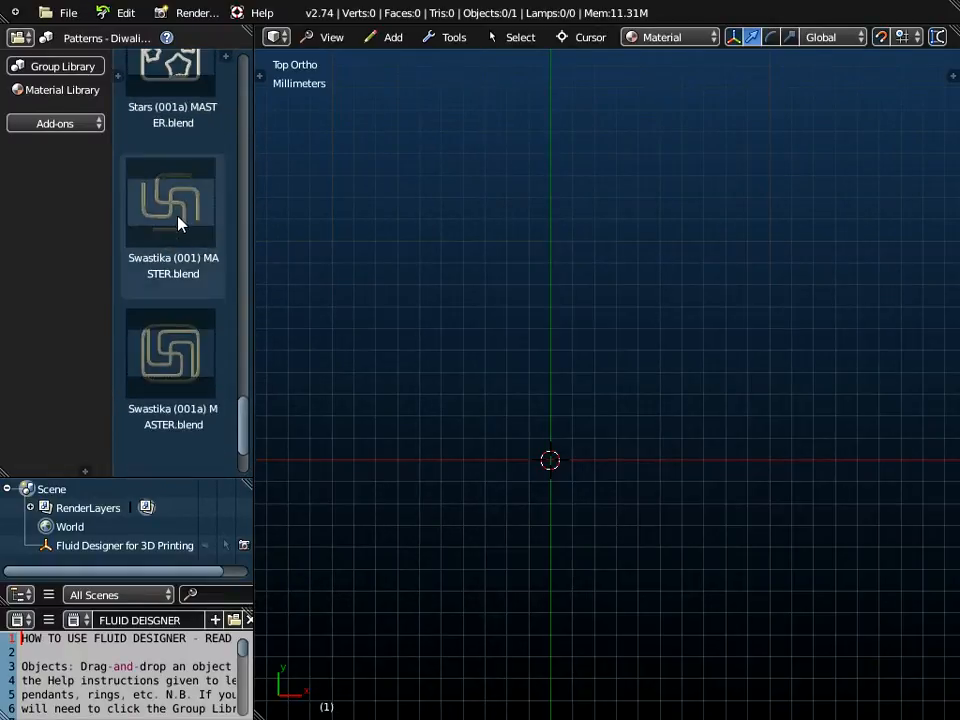
{"action": "left_click", "coordinate": [155, 283]}
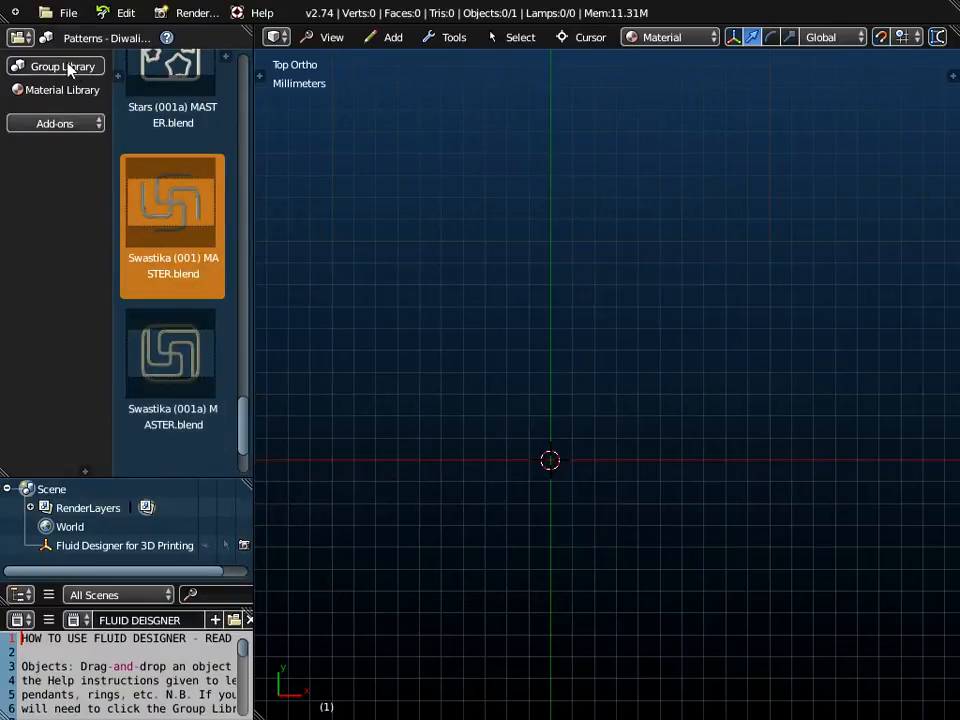
Open Heart (005).blend from the Patterns - Hearts category of the group library in the 3D viewport
{"action": "left_click", "coordinate": [88, 38]}
{"action": "scroll", "coordinate": [146, 578], "scroll_direction": "down", "scroll_amount": 16}
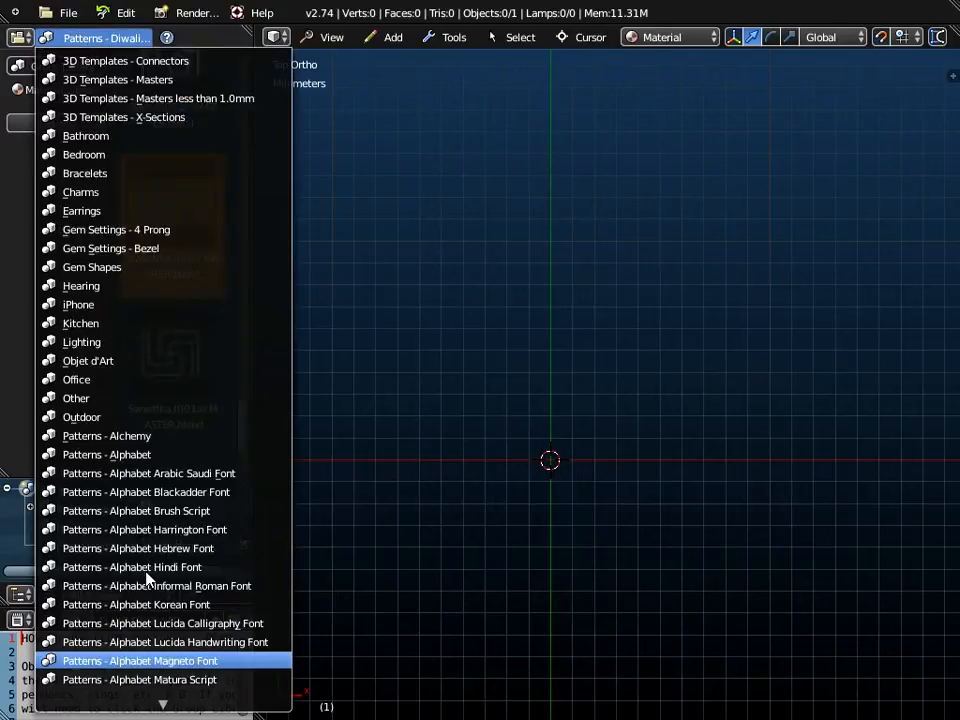
{"action": "scroll", "coordinate": [146, 578], "scroll_direction": "down", "scroll_amount": 16}
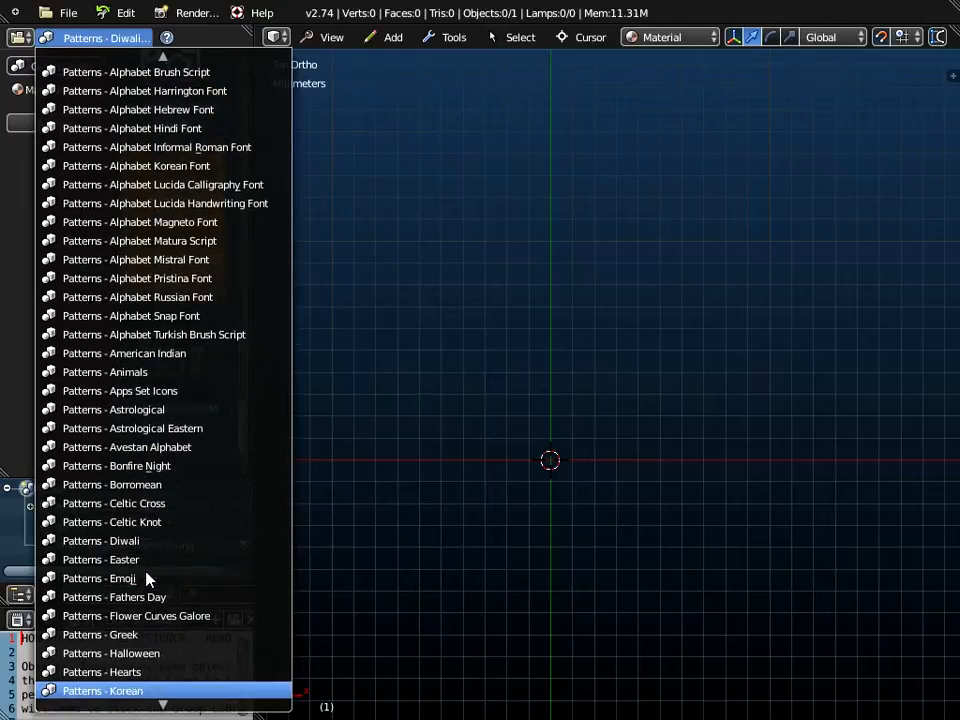
{"action": "left_click", "coordinate": [127, 638]}
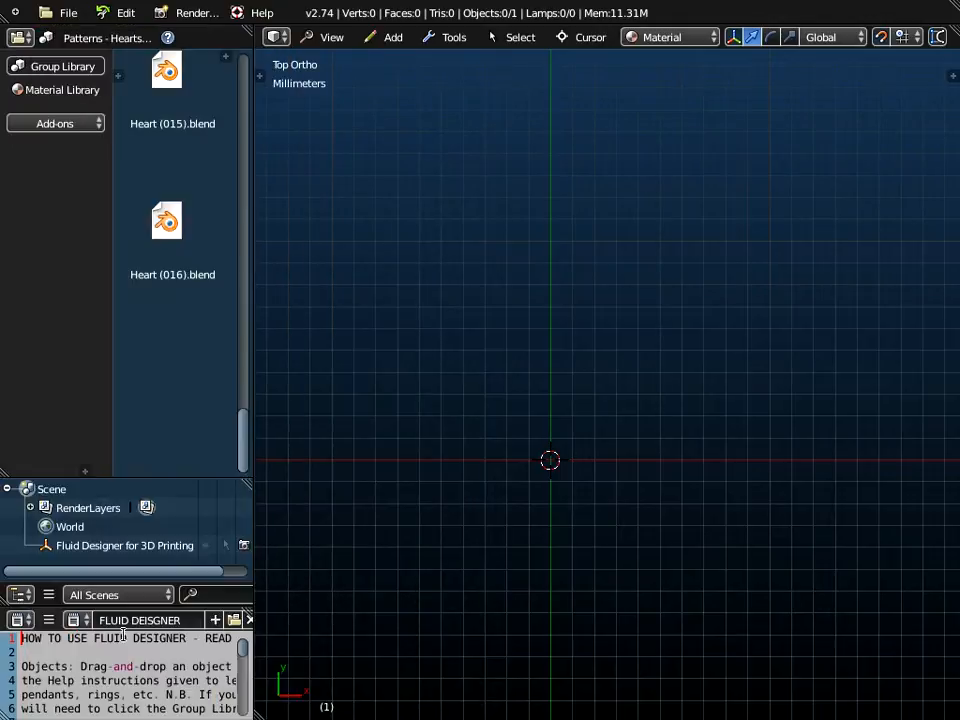
{"action": "left_click_drag", "start_coordinate": [242, 458], "coordinate": [248, 192]}
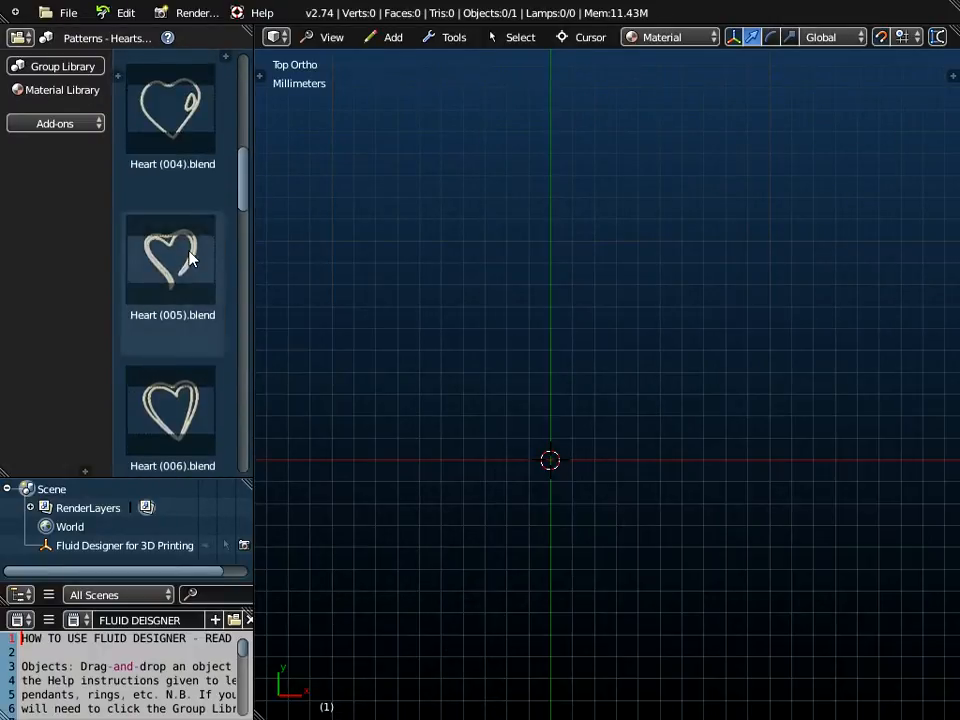
{"action": "left_click", "coordinate": [187, 318]}
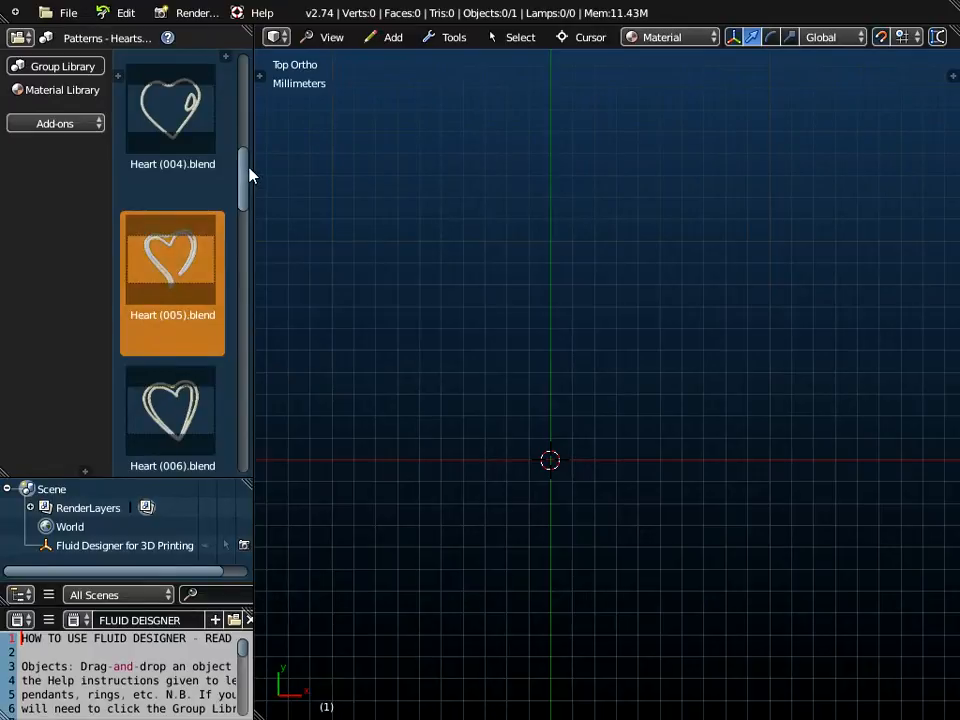
{"action": "left_click_drag", "start_coordinate": [186, 270], "coordinate": [411, 257]}
{"action": "middle_click_drag", "start_coordinate": [503, 470], "coordinate": [410, 252]}
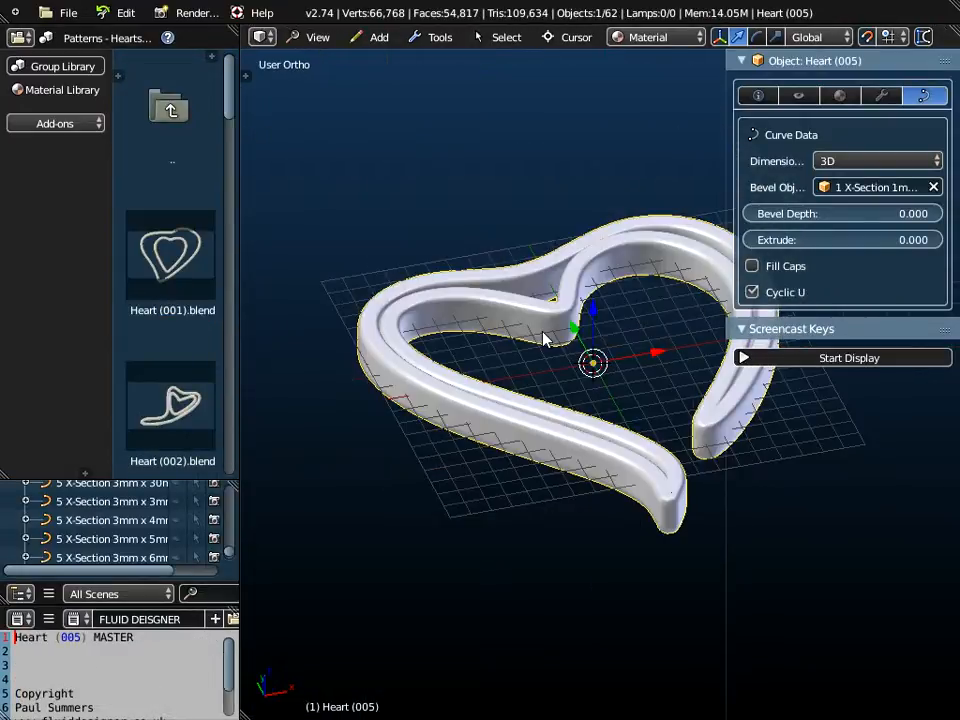
Start the Screencast Keys display, collapse its settings and widen the properties sidebar
{"action": "left_click", "coordinate": [869, 366]}
{"action": "left_click", "coordinate": [831, 330]}
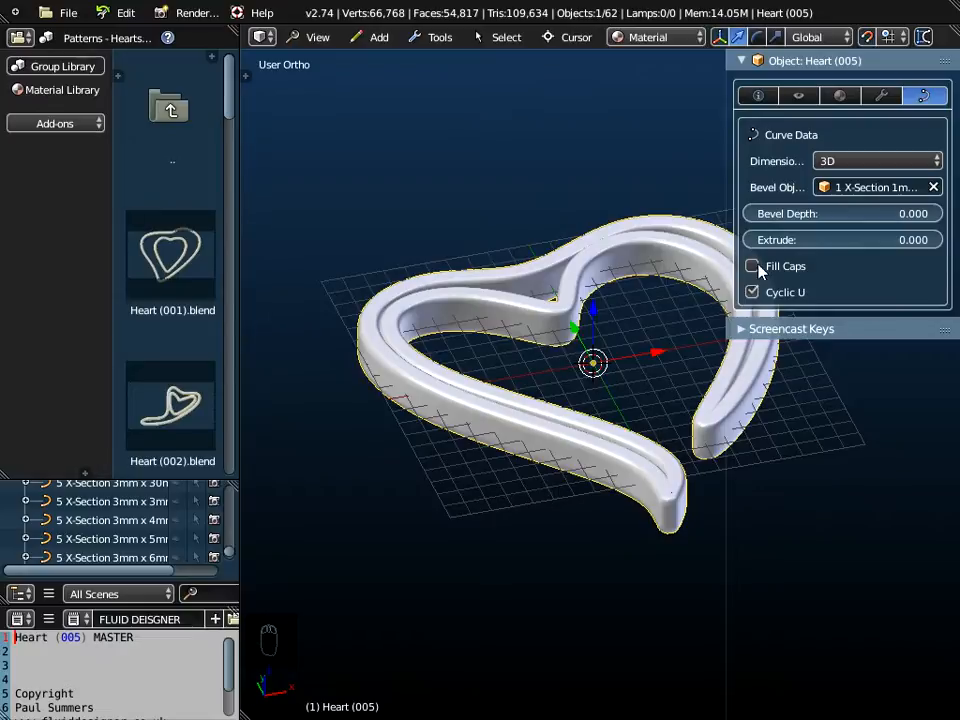
{"action": "left_click_drag", "start_coordinate": [723, 219], "coordinate": [634, 214]}
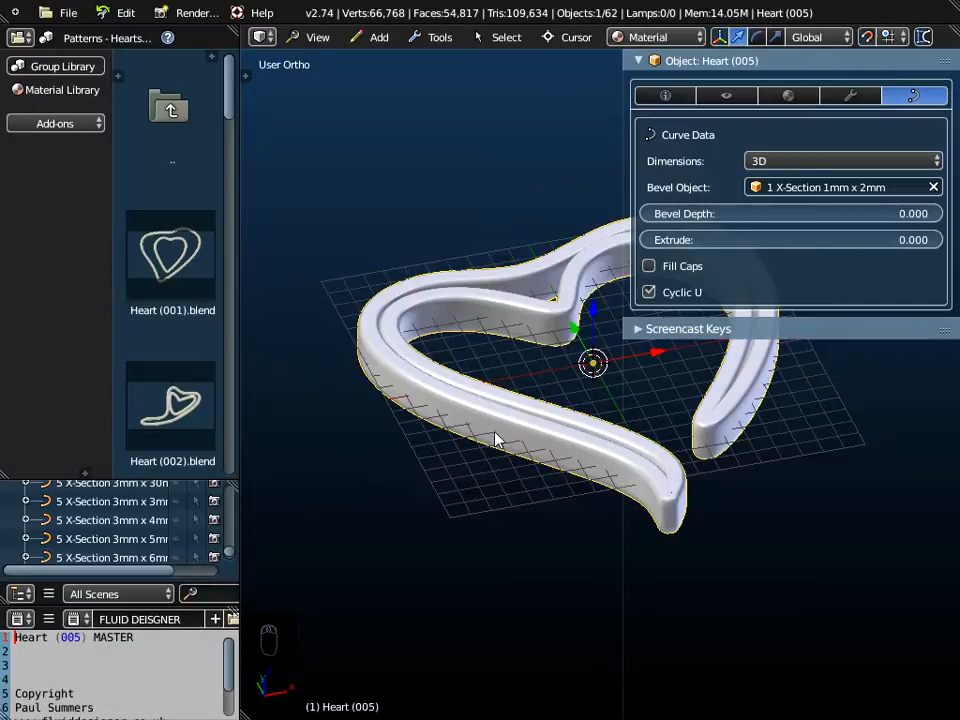
Try 1 X-Section 1mm x 3mm as the heart's bevel object, and settle on 1 X-Section 1mm x 1mm
{"action": "left_click", "coordinate": [808, 189]}
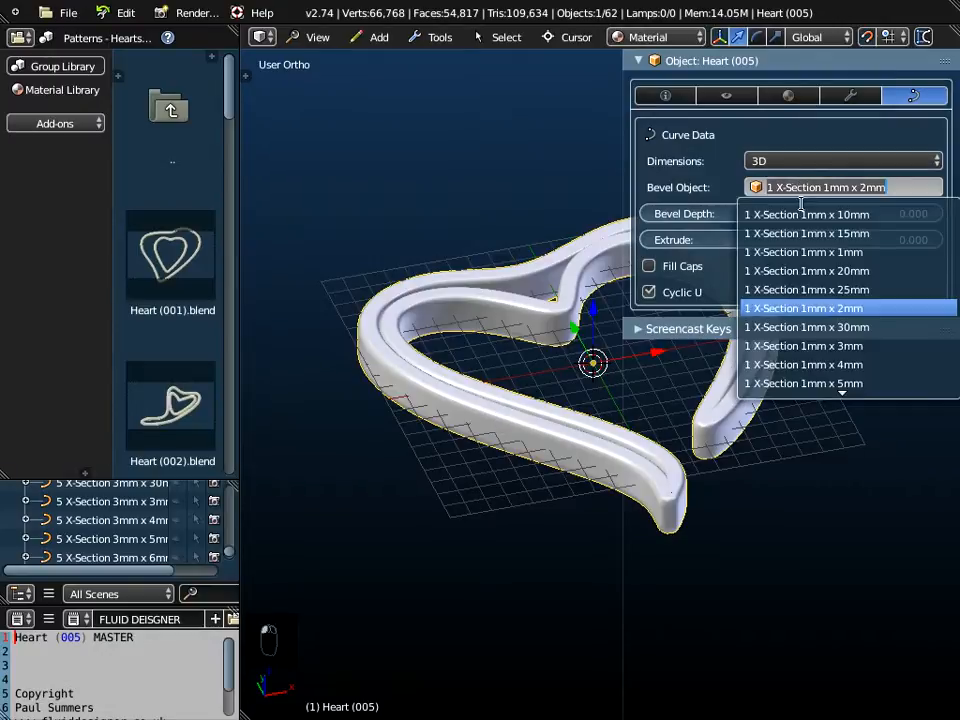
{"action": "left_click", "coordinate": [800, 345]}
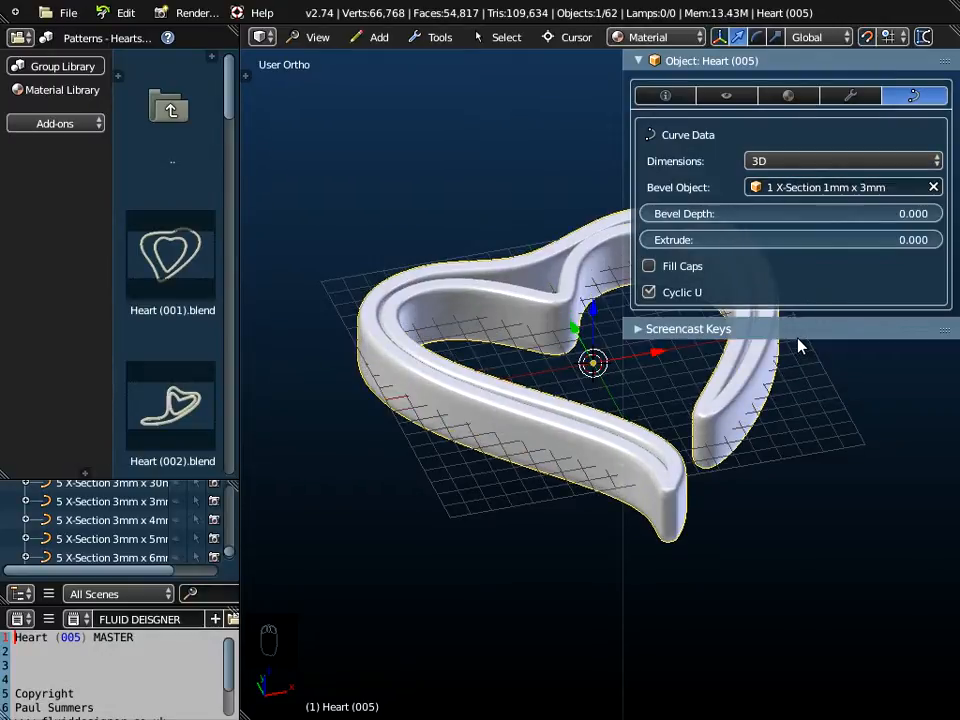
{"action": "left_click", "coordinate": [782, 188]}
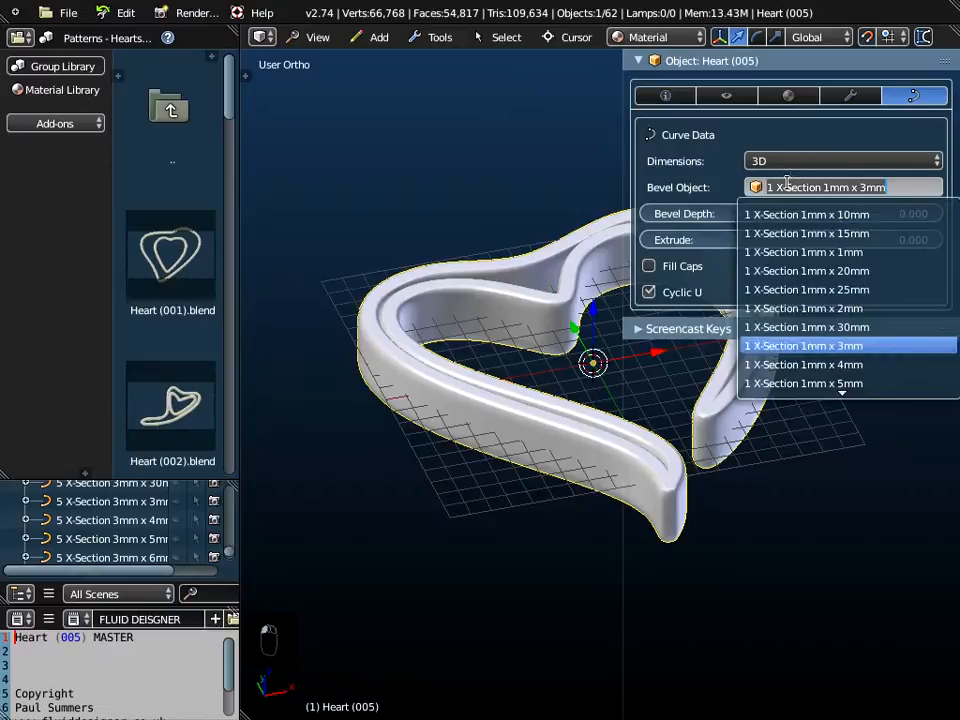
{"action": "left_click", "coordinate": [789, 251]}
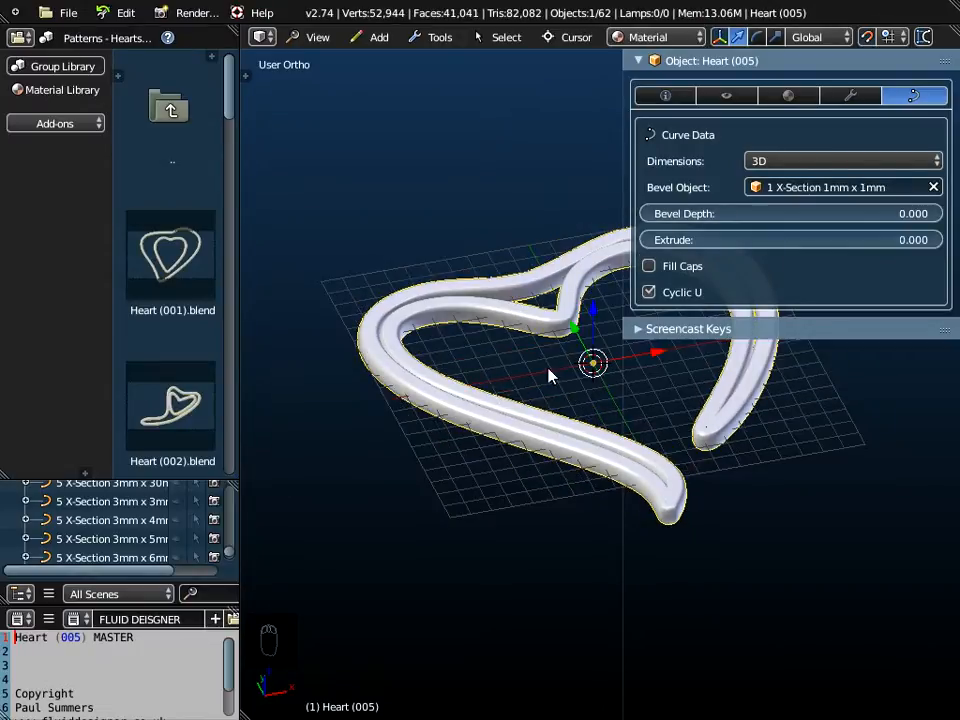
{"action": "left_click_drag", "start_coordinate": [636, 386], "coordinate": [762, 372]}
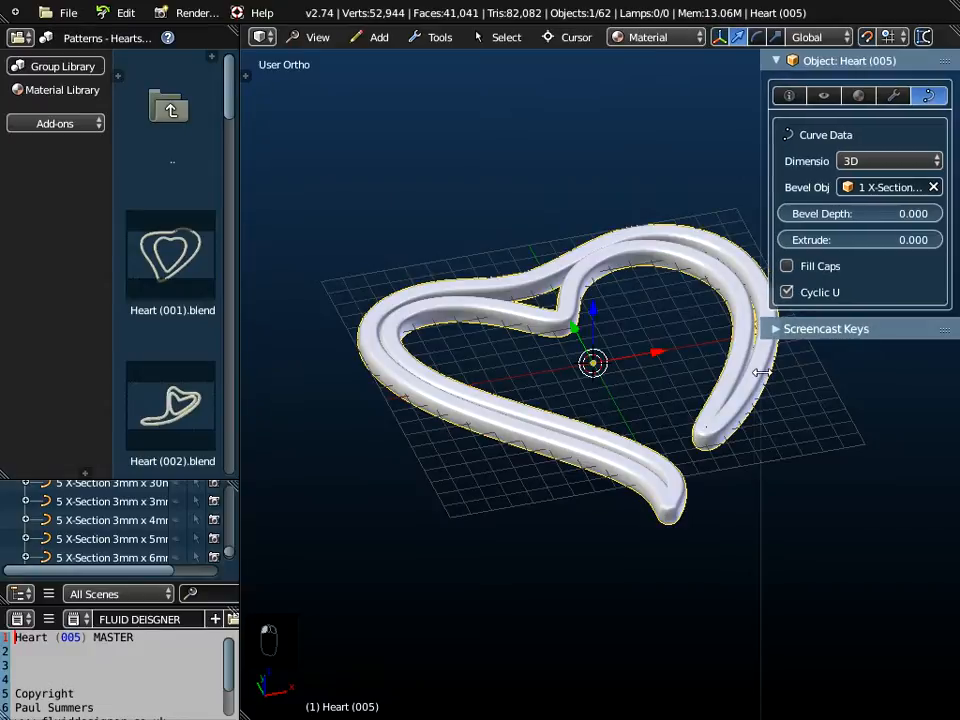
Set the 3D viewport to the top orthographic view of the heart
{"action": "middle_click_drag", "start_coordinate": [636, 414], "coordinate": [596, 556]}
{"action": "left_click", "coordinate": [318, 37]}
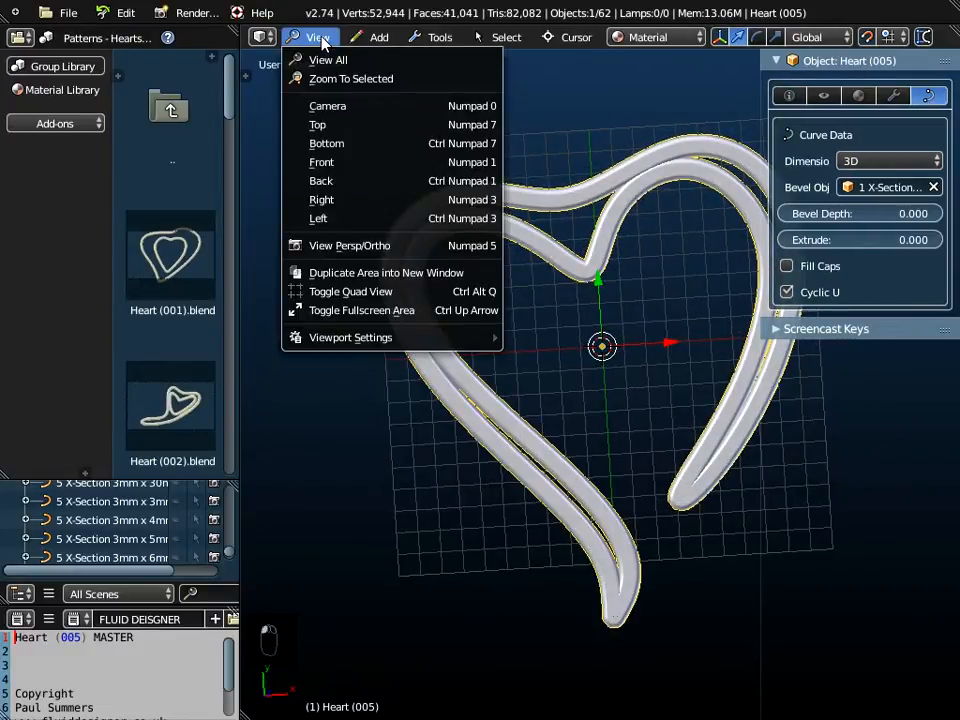
{"action": "left_click", "coordinate": [328, 123]}
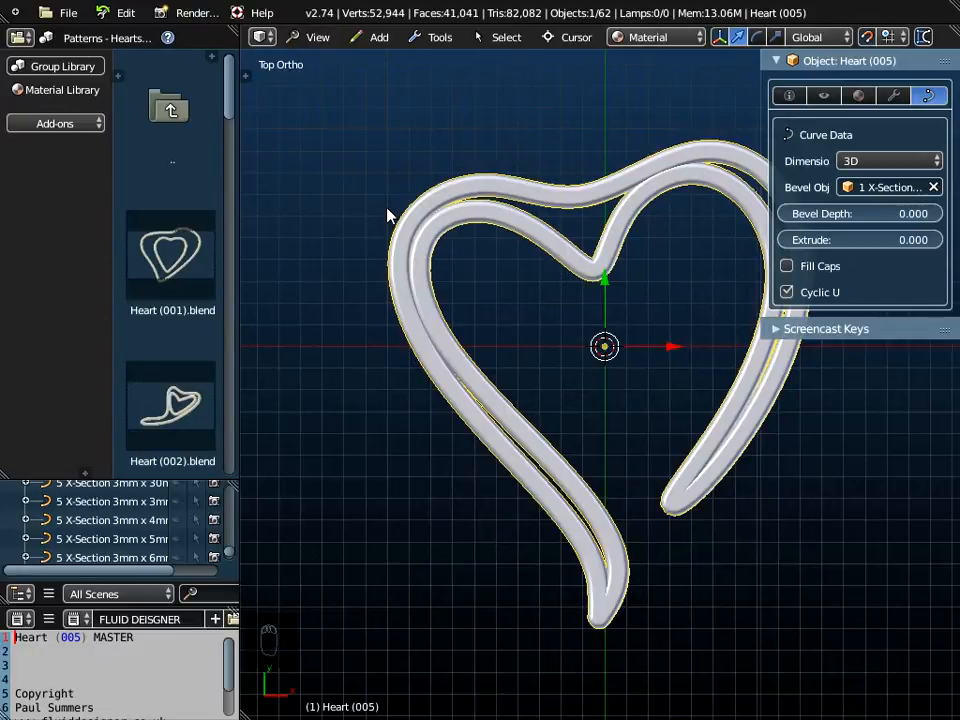
Look through the Patterns - Alphabet Hindi Font category of the group library for the ai letter
{"action": "left_click", "coordinate": [52, 68]}
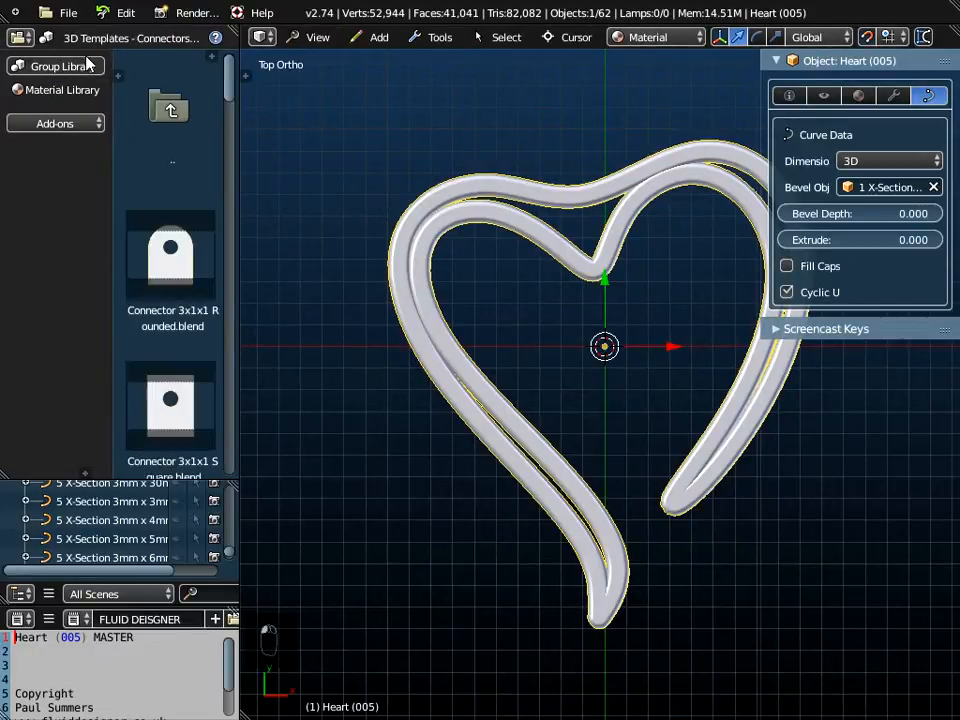
{"action": "left_click", "coordinate": [107, 39]}
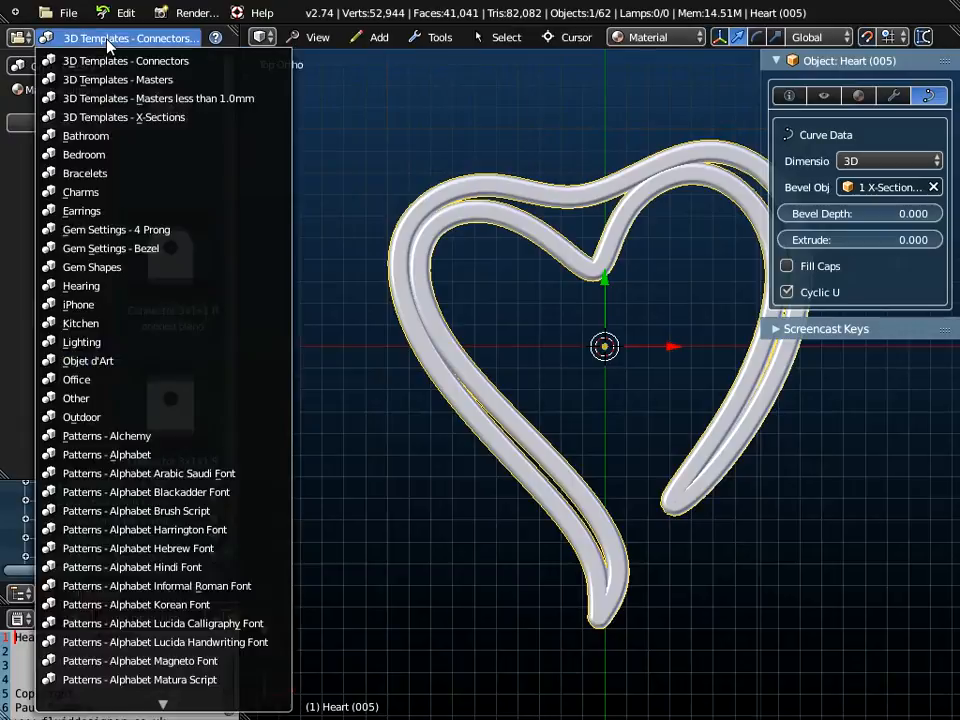
{"action": "left_click", "coordinate": [103, 572]}
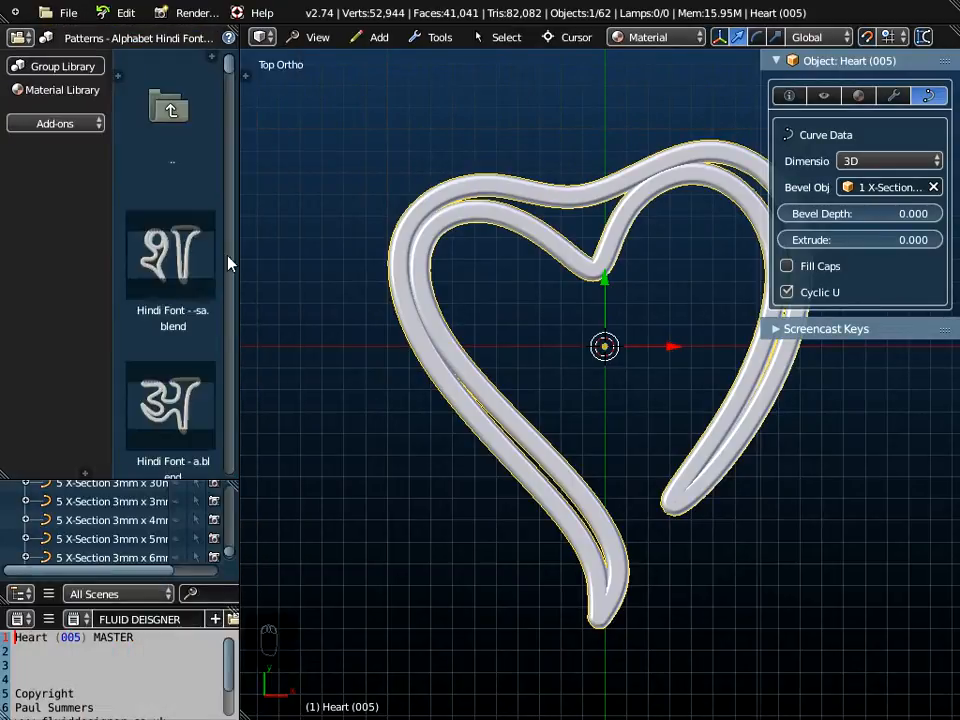
{"action": "scroll", "coordinate": [193, 251], "scroll_direction": "down", "scroll_amount": 5}
{"action": "scroll", "coordinate": [193, 251], "scroll_direction": "down", "scroll_amount": 10}
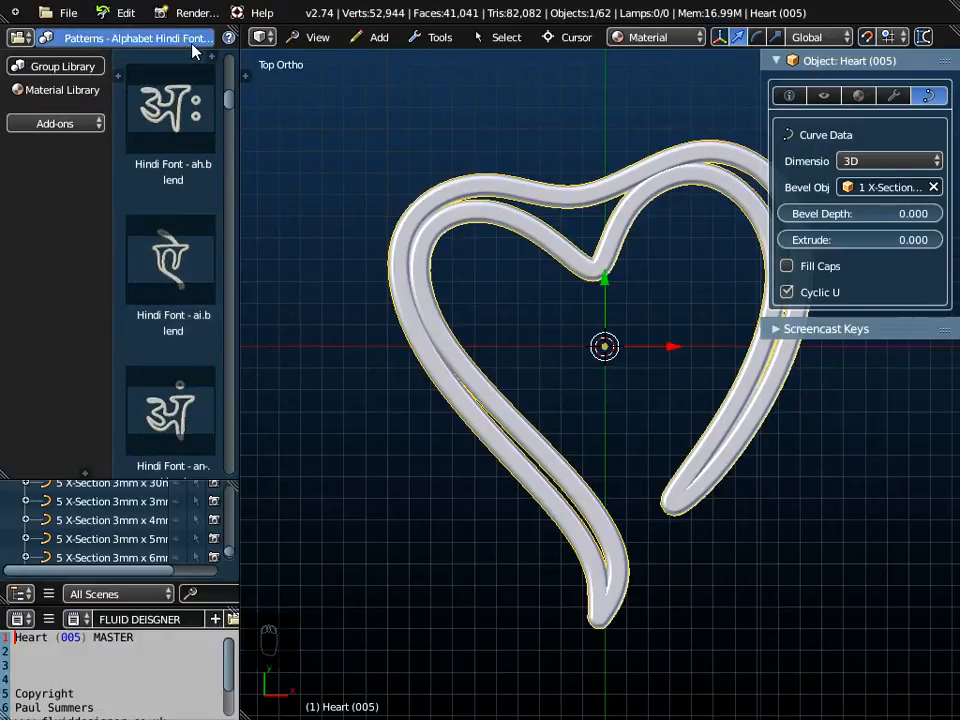
Append the Hindi Font - ai object from Hindi Font - ai.blend in the Patterns - Alphabet Hindi Font folder
{"action": "left_click", "coordinate": [68, 13]}
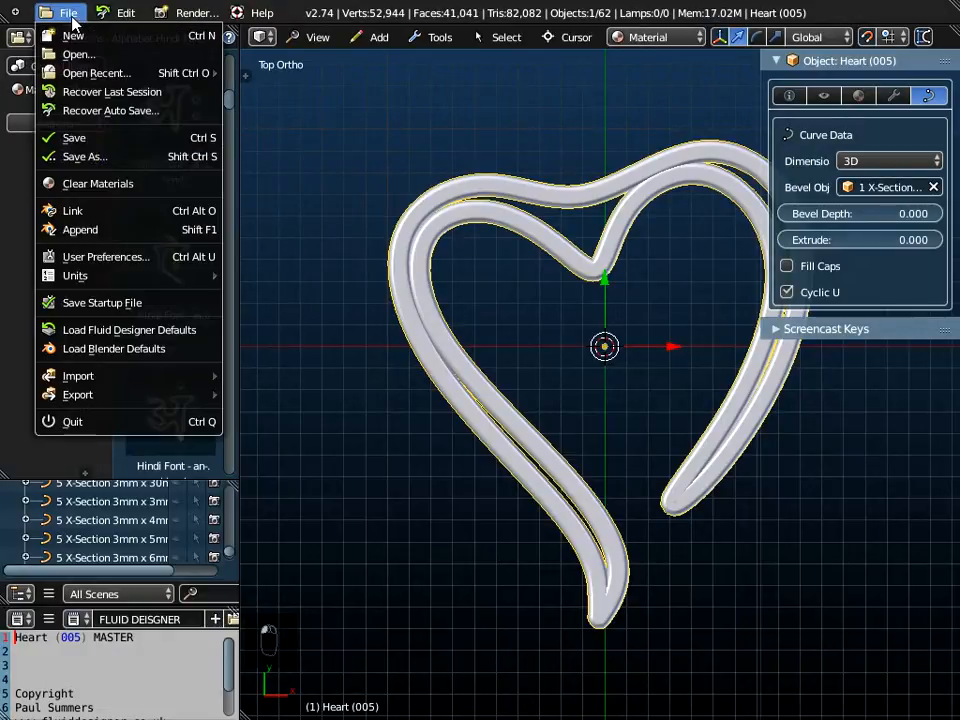
{"action": "left_click", "coordinate": [108, 234]}
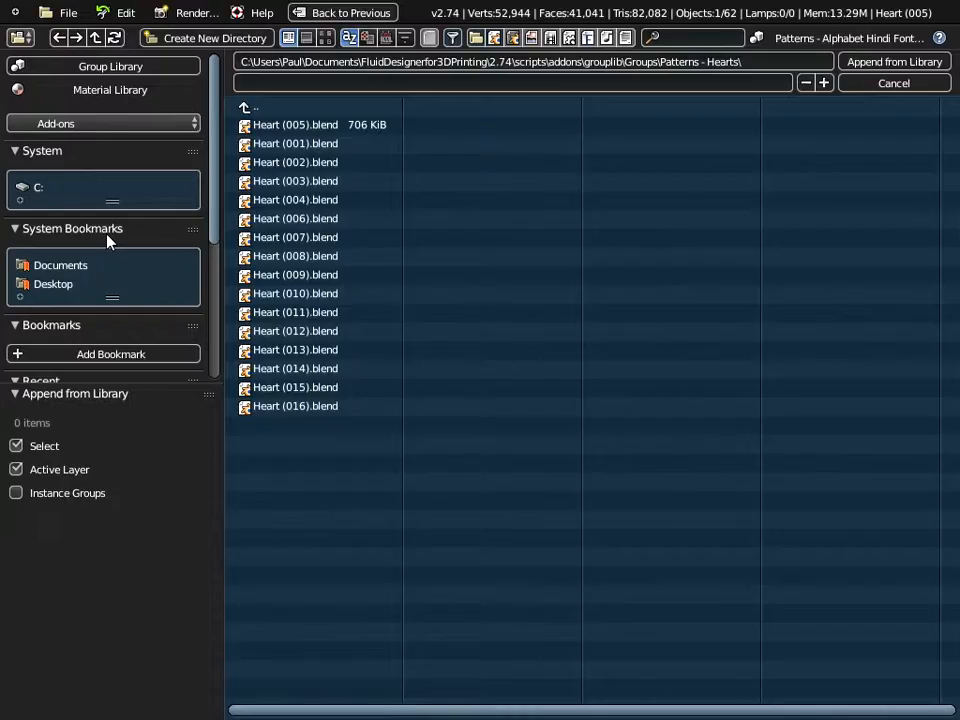
{"action": "left_click", "coordinate": [245, 108]}
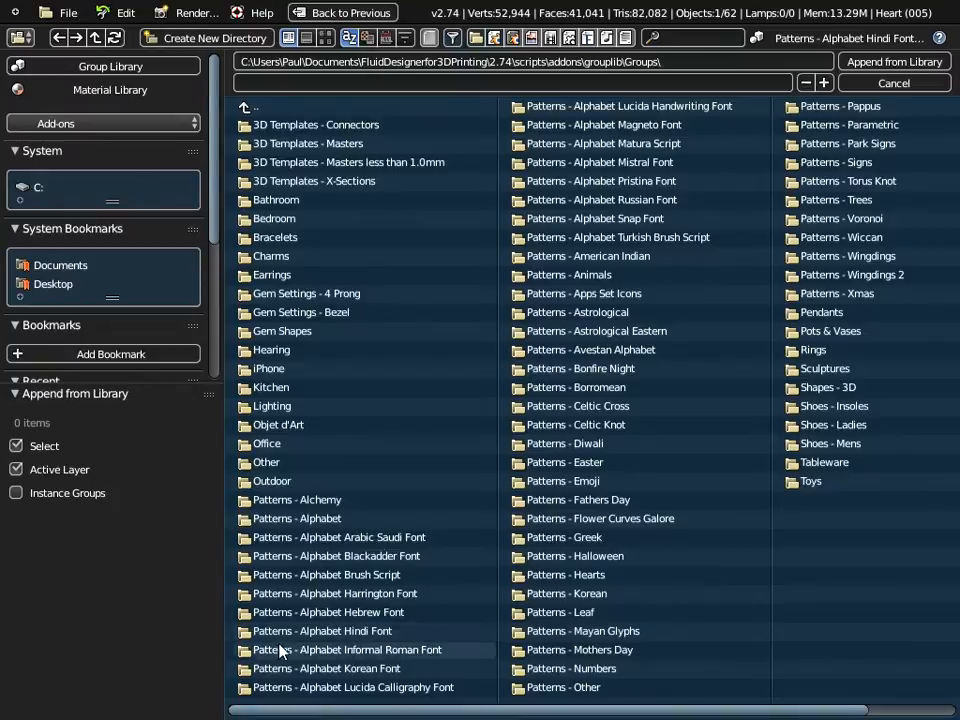
{"action": "left_click", "coordinate": [337, 633]}
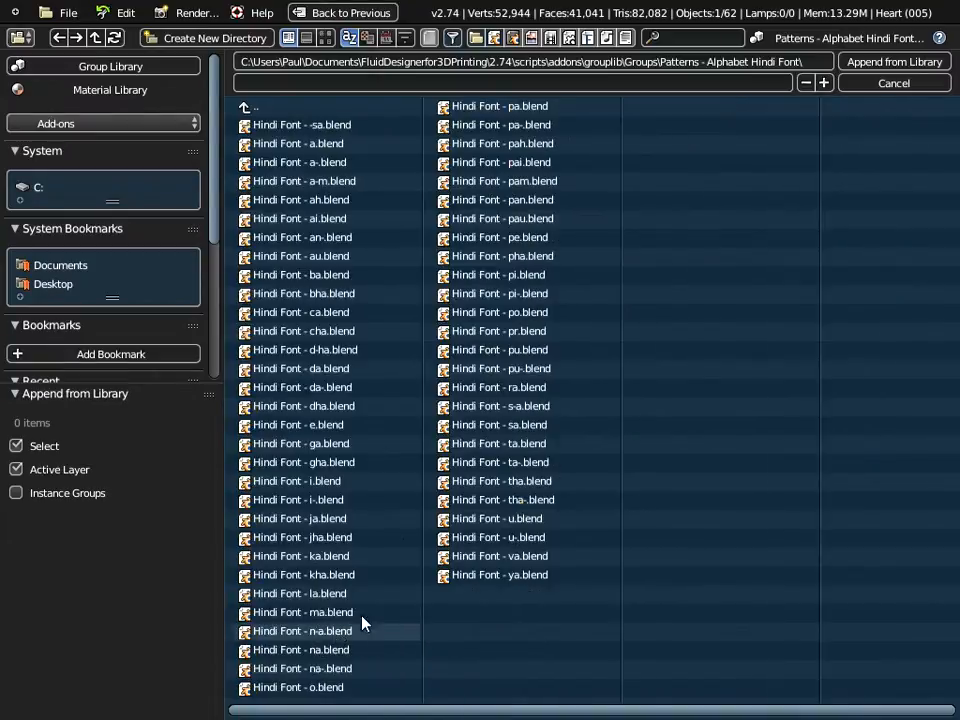
{"action": "double_click", "coordinate": [270, 220]}
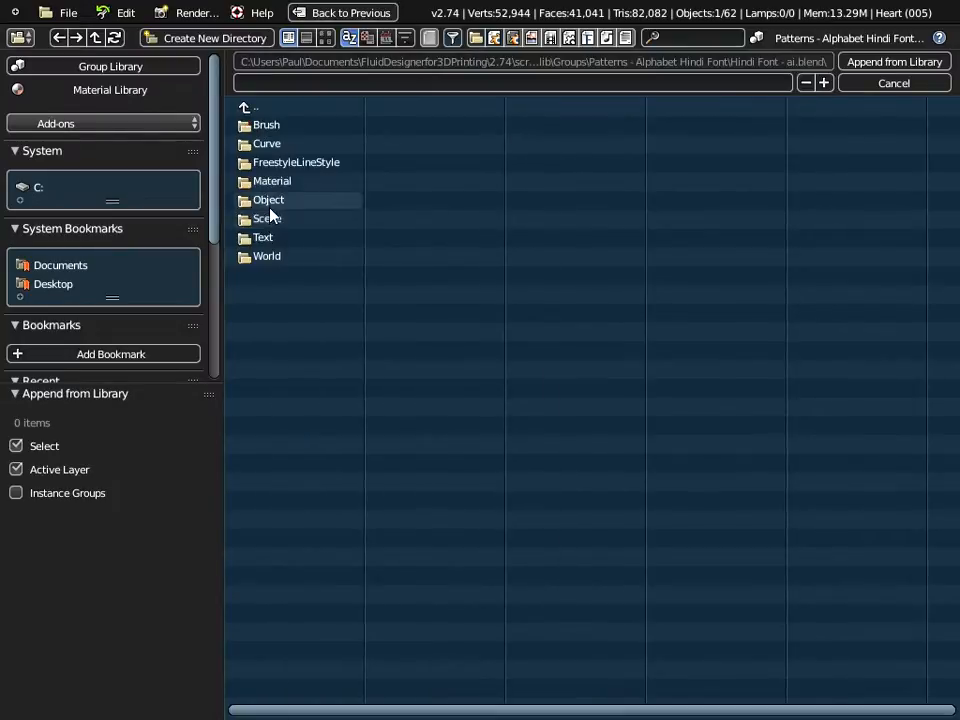
{"action": "left_click", "coordinate": [269, 201]}
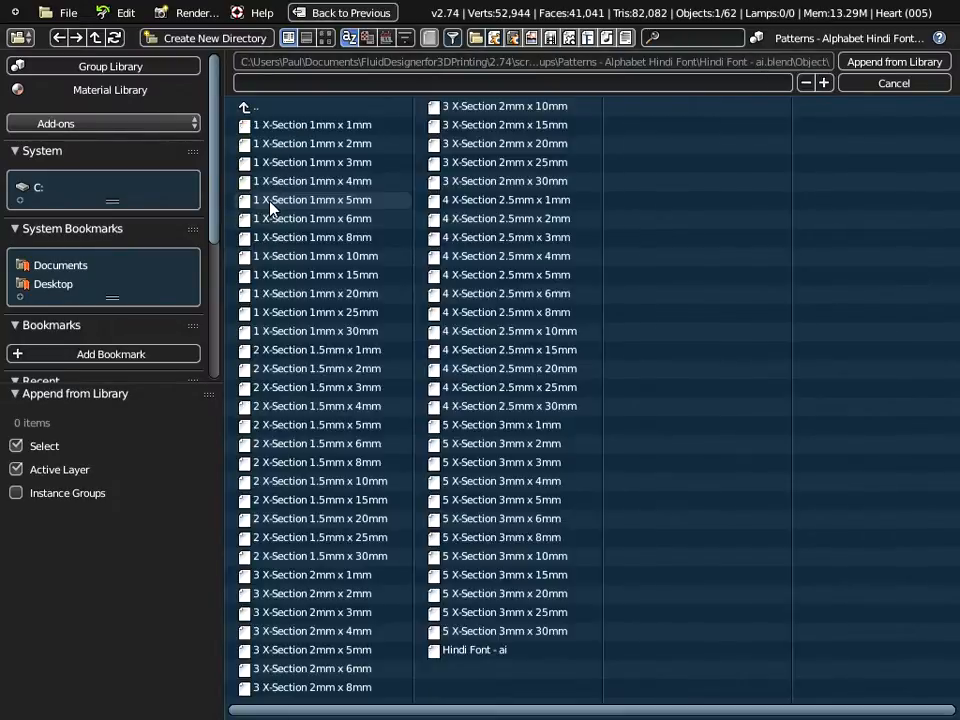
{"action": "left_click", "coordinate": [460, 650]}
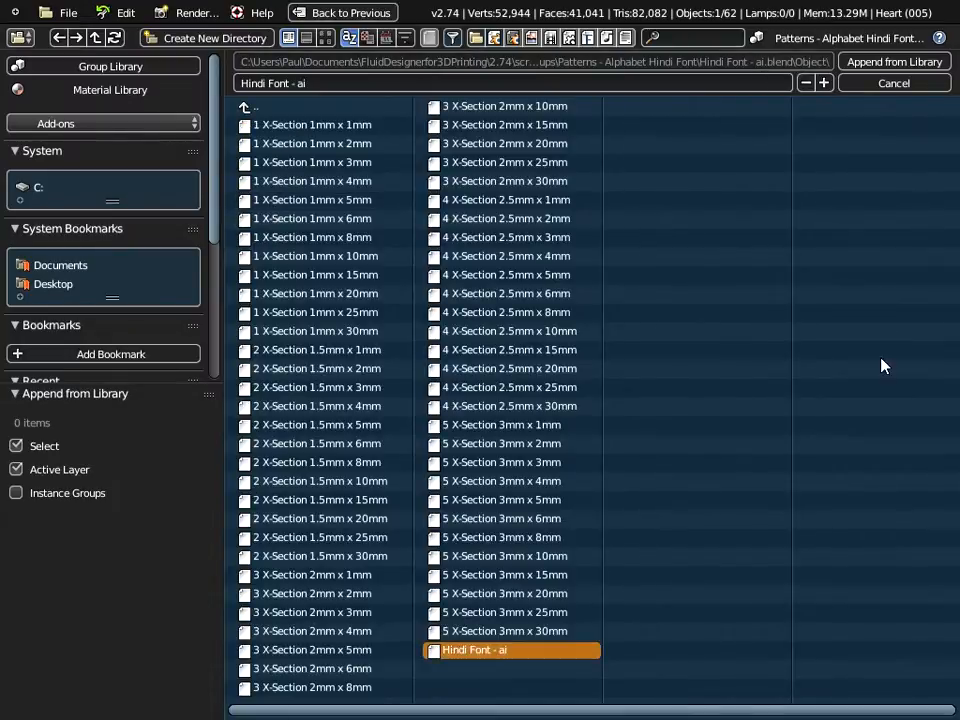
{"action": "left_click", "coordinate": [903, 64]}
Scale the Hindi Font - ai letter uniformly to 0.6 in top view and apply its scale
{"action": "right_click", "coordinate": [648, 435]}
{"action": "scroll", "coordinate": [648, 437], "scroll_direction": "down", "scroll_amount": 2}
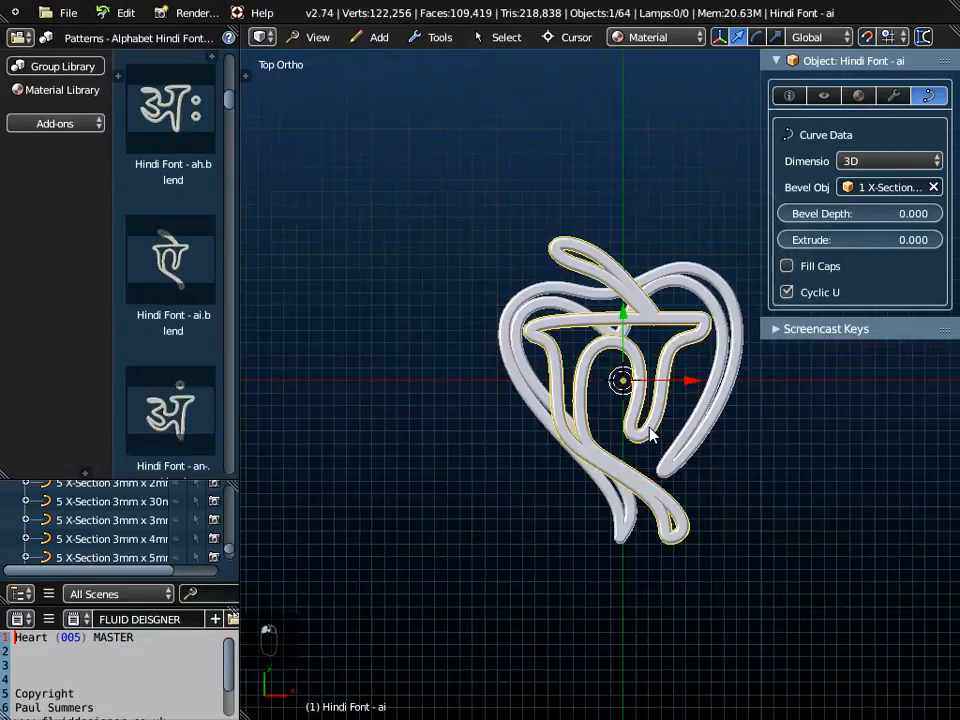
{"action": "middle_click_drag", "start_coordinate": [665, 445], "coordinate": [590, 352]}
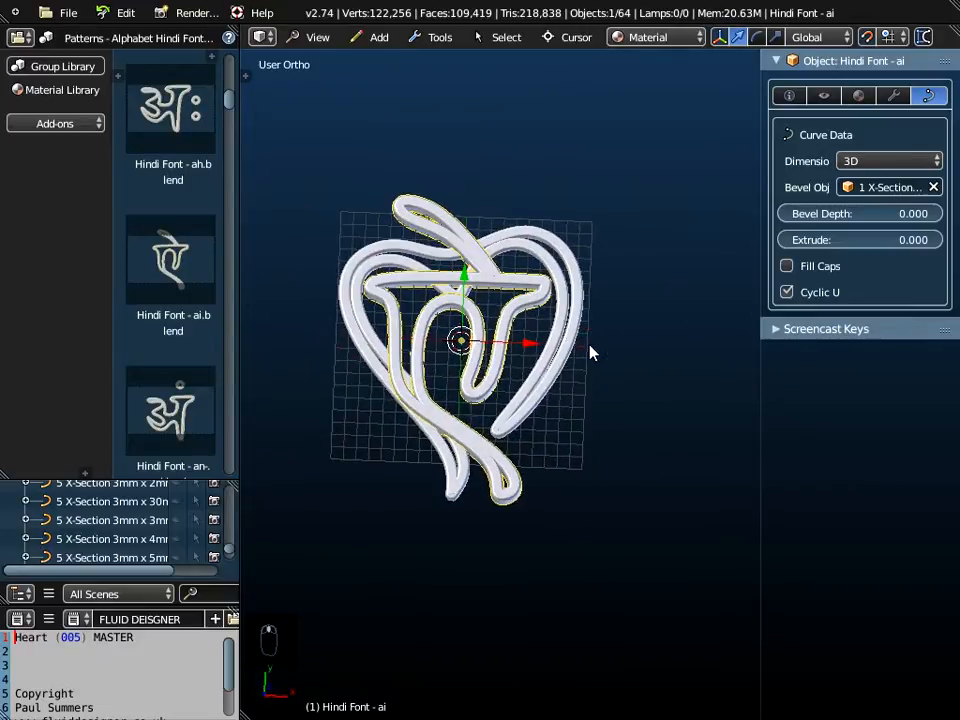
{"action": "left_click", "coordinate": [317, 37]}
{"action": "left_click", "coordinate": [330, 124]}
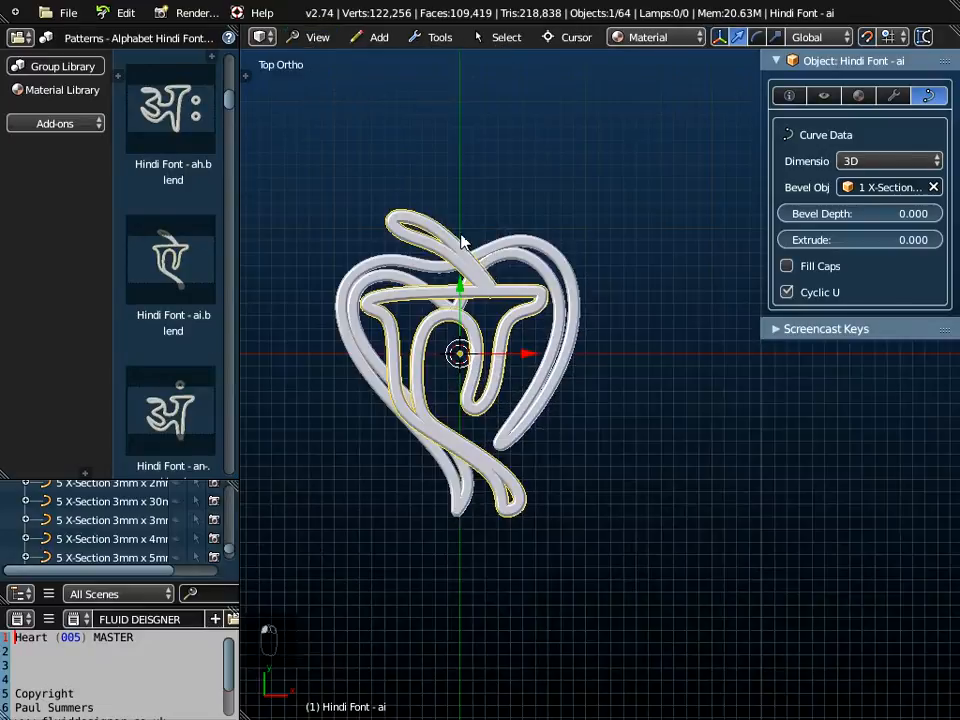
{"action": "middle_click_drag", "start_coordinate": [495, 270], "coordinate": [553, 252], "text": "shift"}
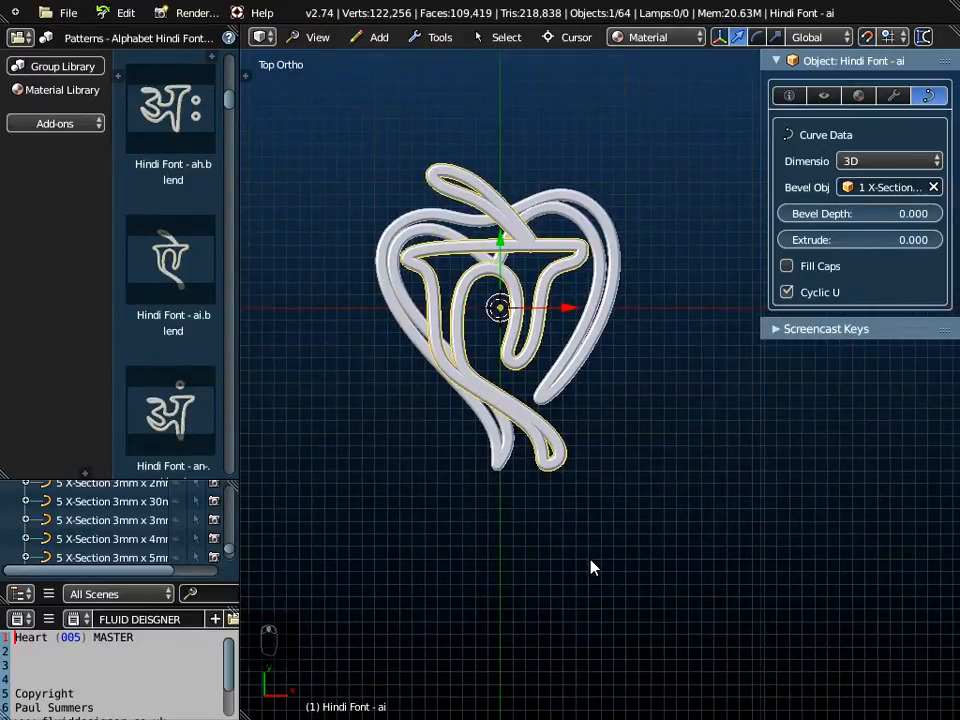
{"action": "key", "text": "s"}
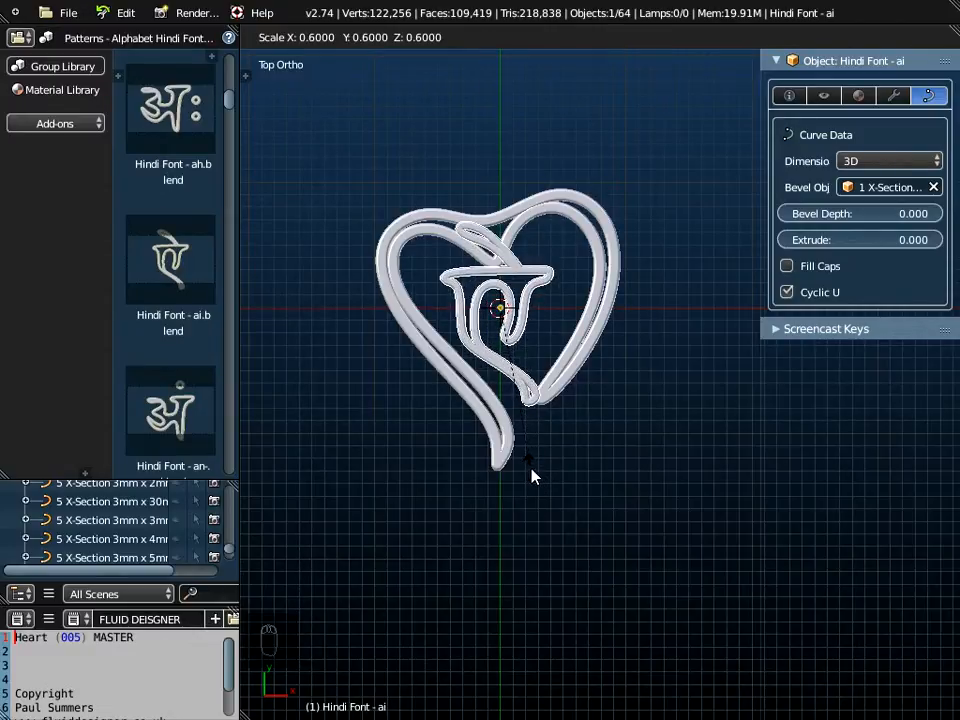
{"action": "left_click", "coordinate": [533, 478]}
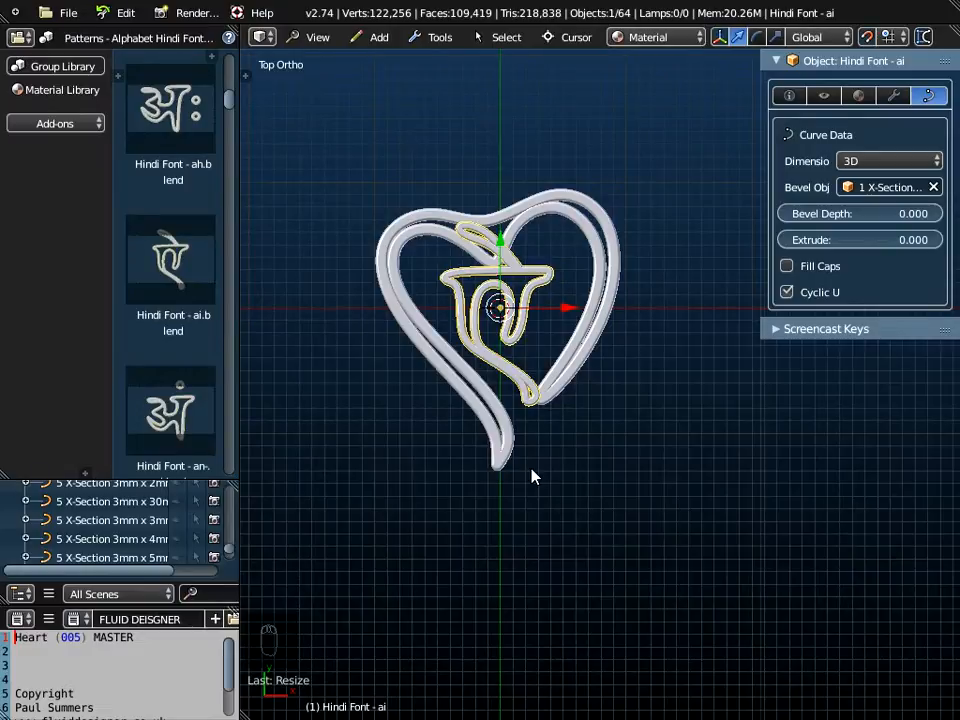
{"action": "key", "text": "ctrl+a"}
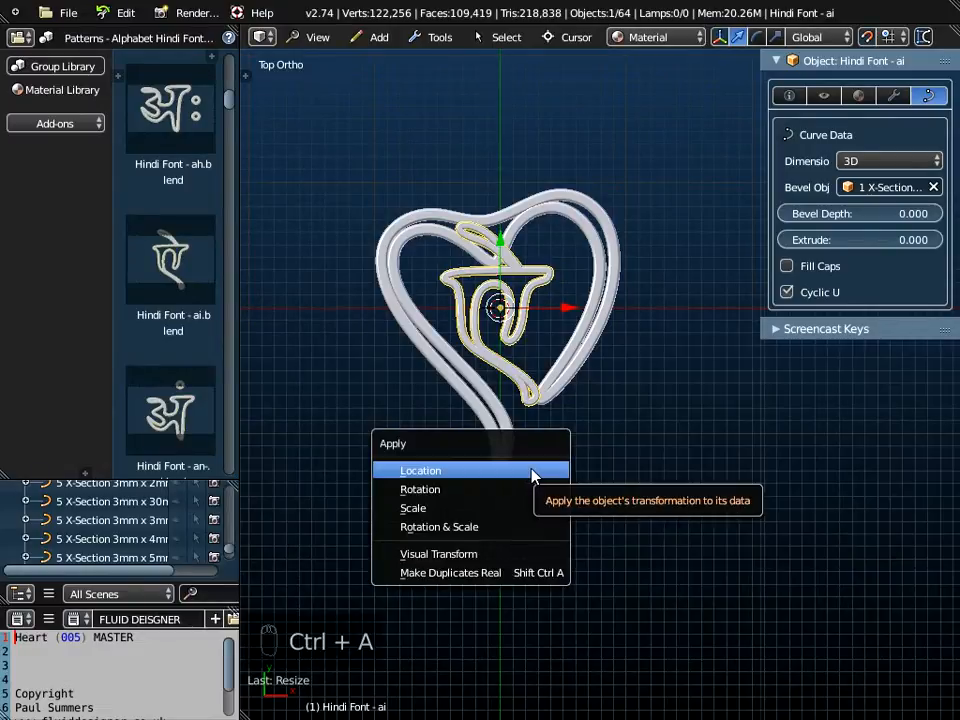
{"action": "left_click", "coordinate": [525, 510]}
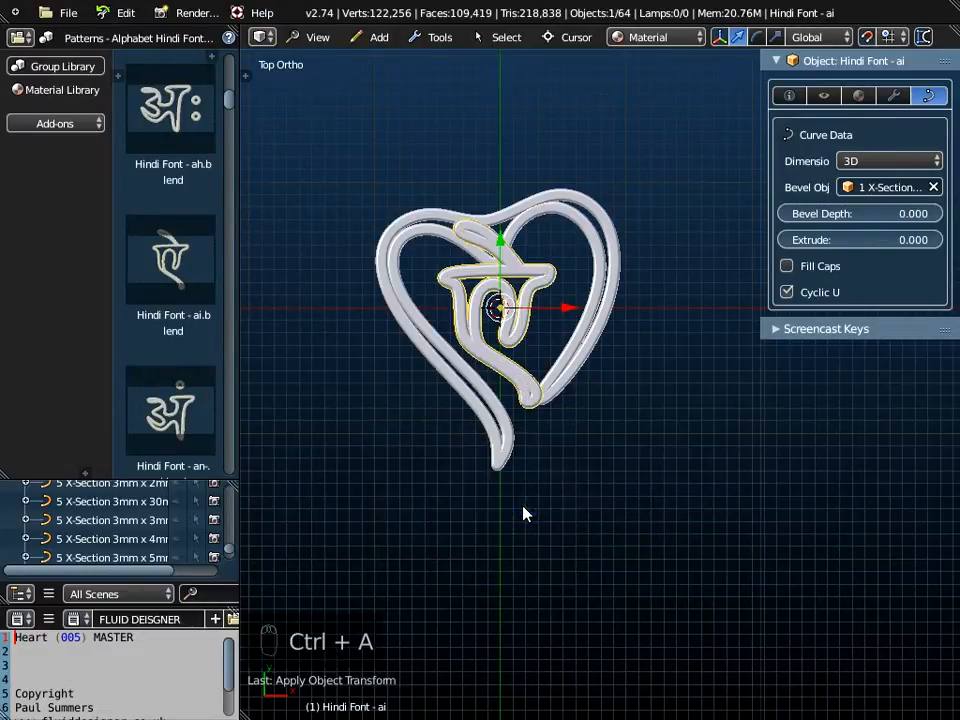
Widen the properties sidebar to show the letter's full bevel object name, and return to the top orthographic view
{"action": "middle_click_drag", "start_coordinate": [557, 452], "coordinate": [658, 270]}
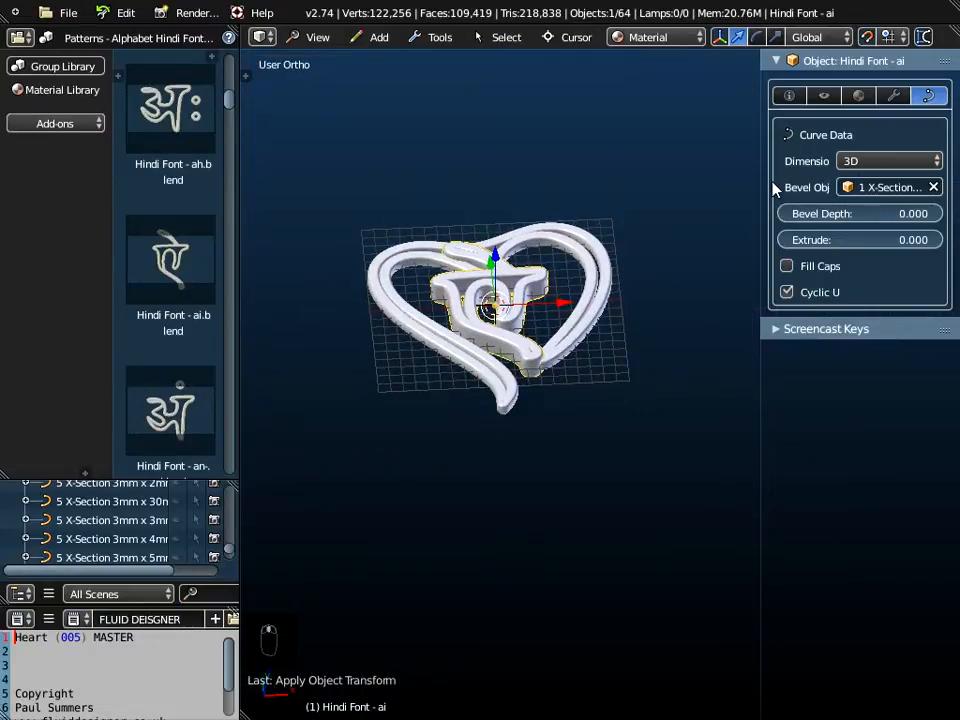
{"action": "left_click_drag", "start_coordinate": [759, 177], "coordinate": [648, 177]}
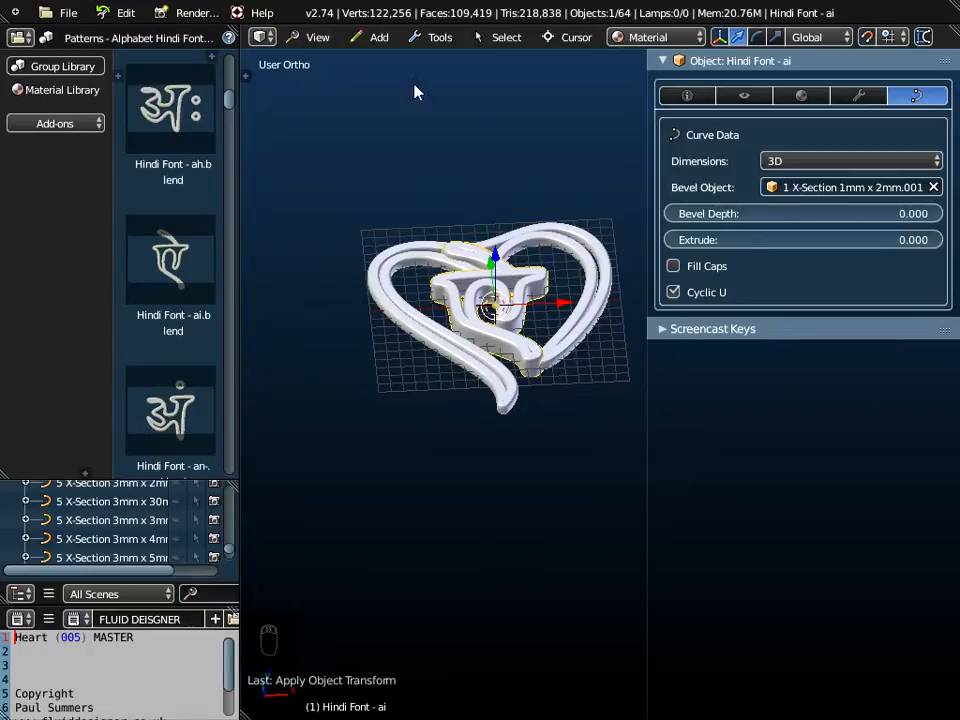
{"action": "left_click", "coordinate": [318, 38]}
{"action": "left_click", "coordinate": [326, 121]}
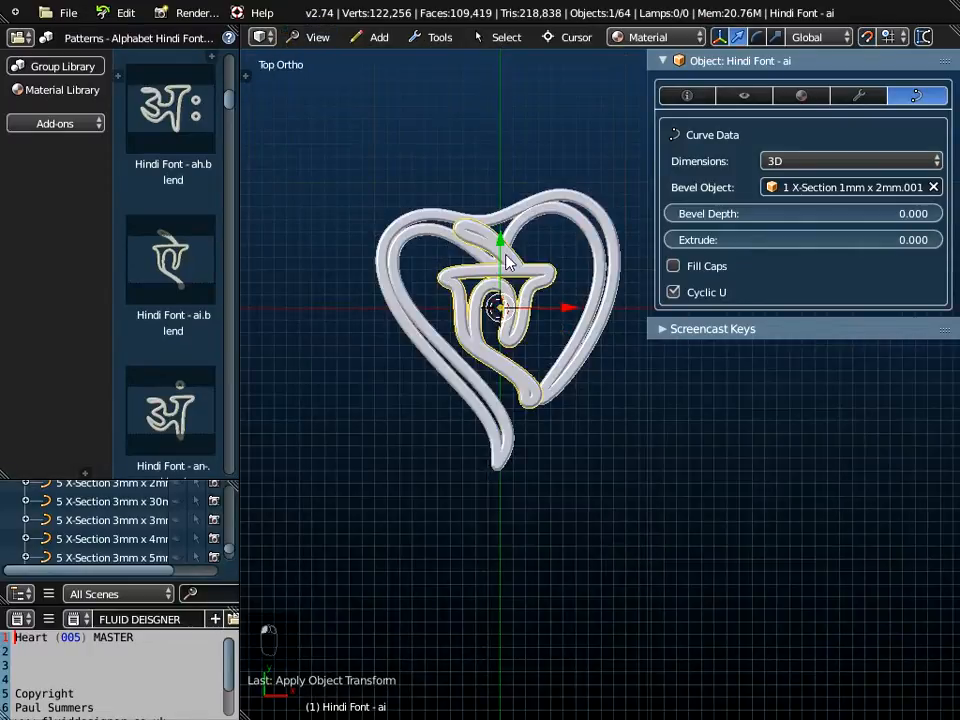
Move the Hindi letter straight down along the Y axis over the lower tip of the heart
{"action": "key", "text": "g"}
{"action": "key", "text": "y"}
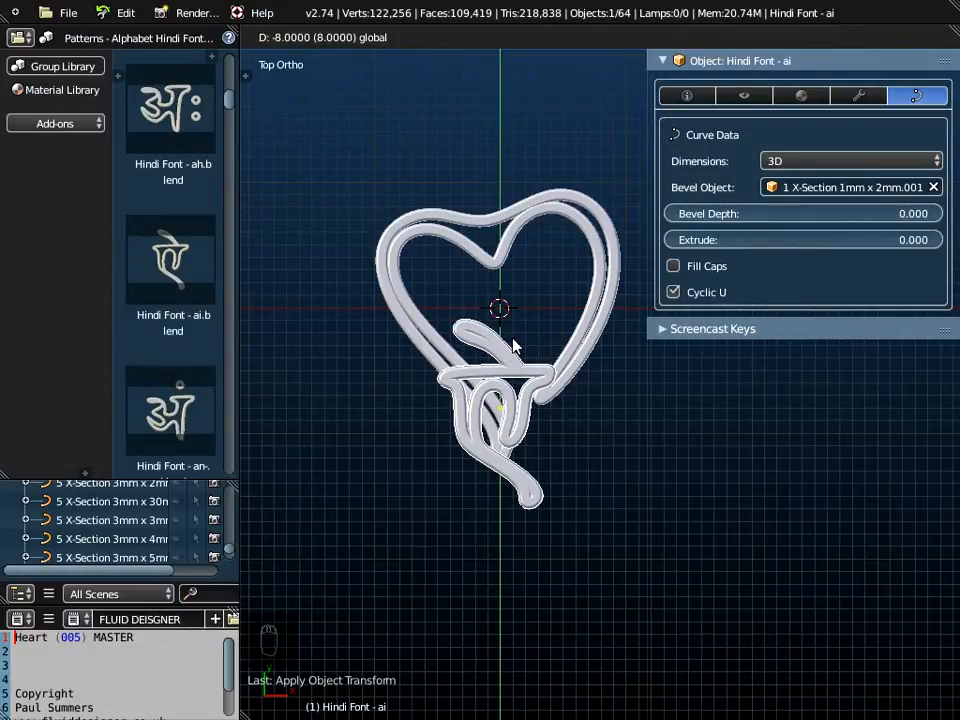
{"action": "left_click", "coordinate": [517, 333]}
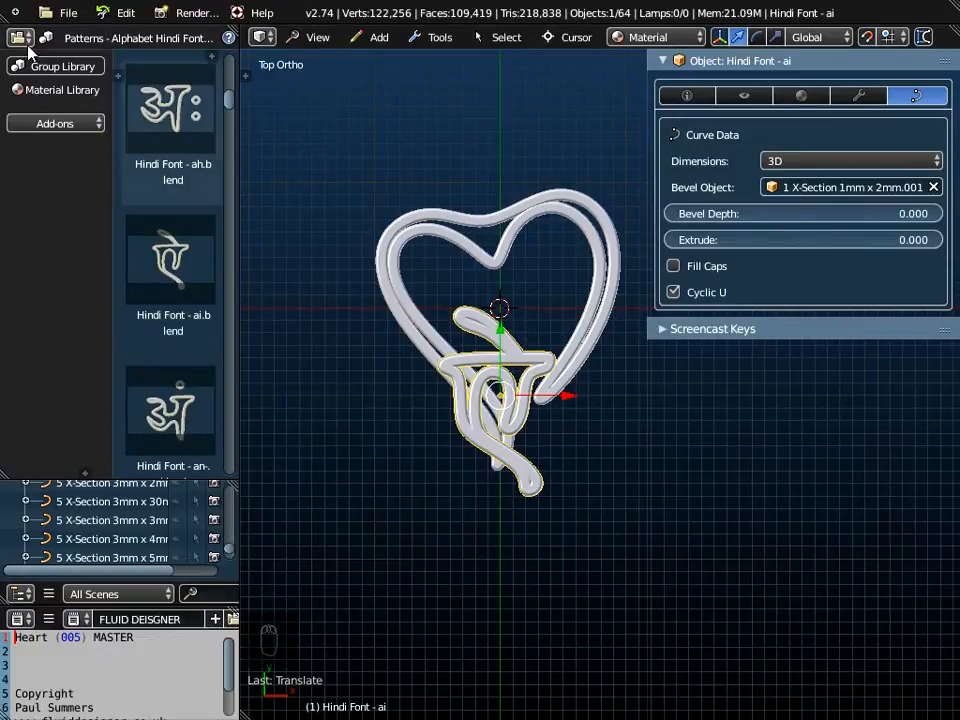
Look through the Patterns - Diwali category of the group library for the Swastika (001) pattern
{"action": "left_click", "coordinate": [60, 67]}
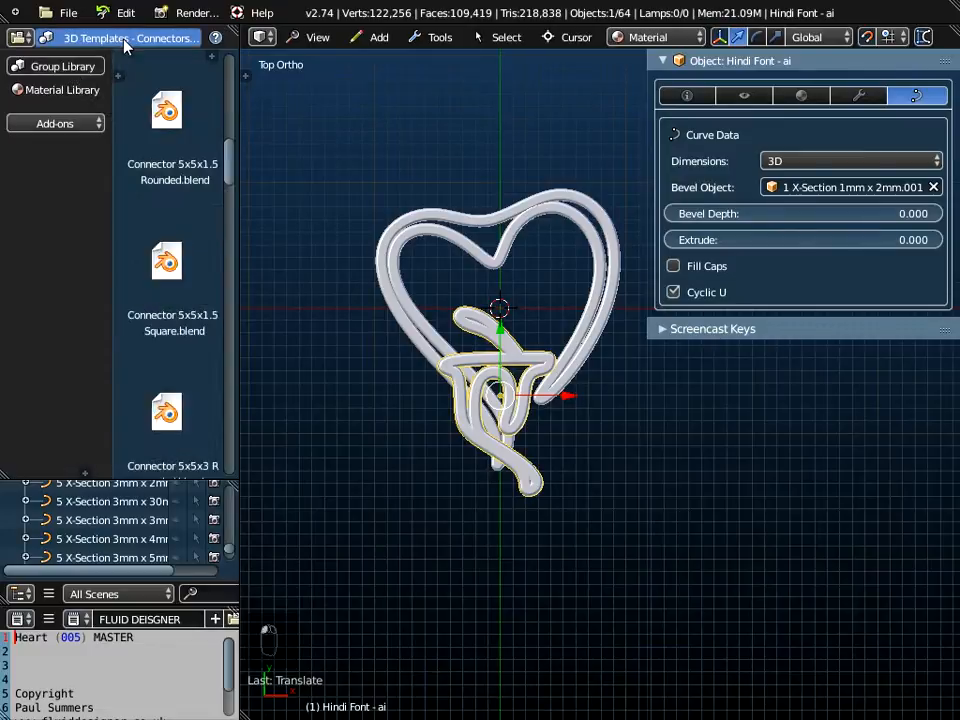
{"action": "left_click", "coordinate": [127, 38]}
{"action": "scroll", "coordinate": [118, 585], "scroll_direction": "down", "scroll_amount": 20}
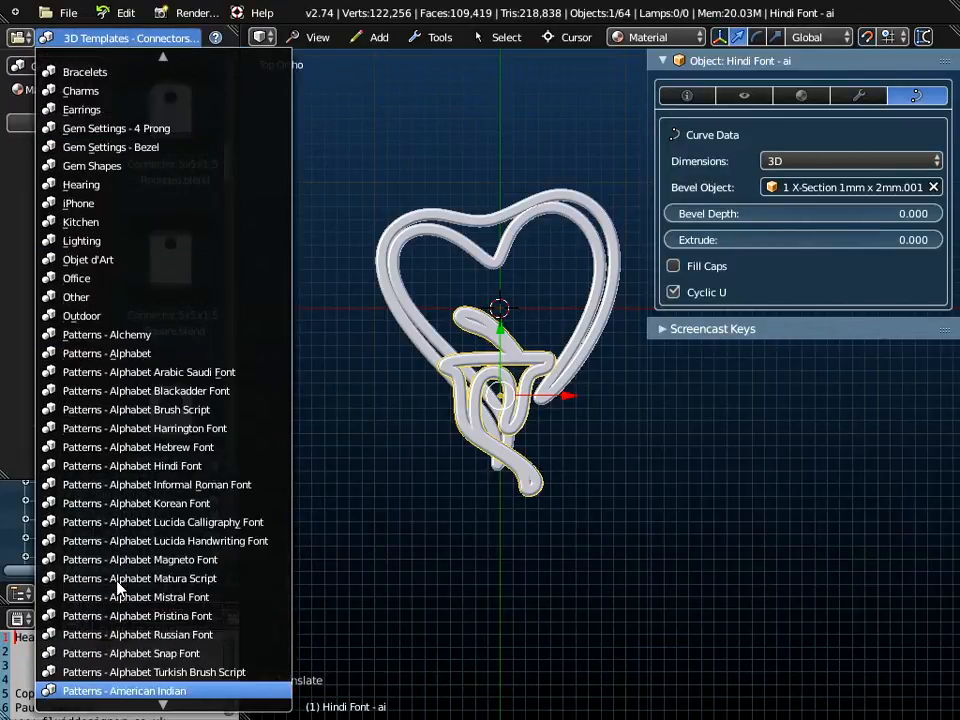
{"action": "scroll", "coordinate": [118, 585], "scroll_direction": "down", "scroll_amount": 3}
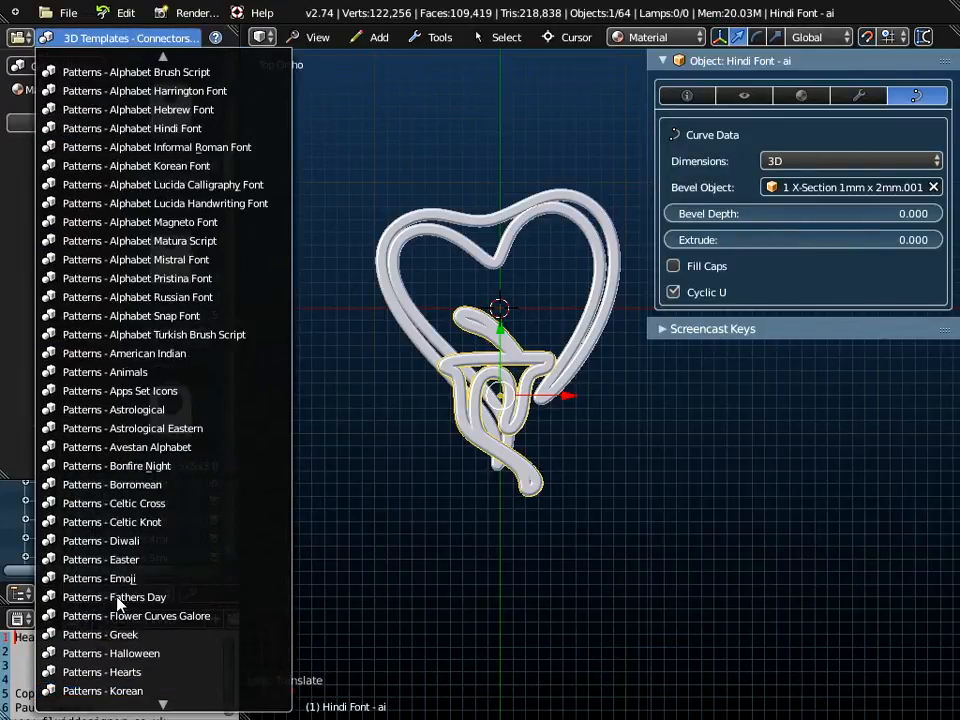
{"action": "left_click", "coordinate": [118, 540]}
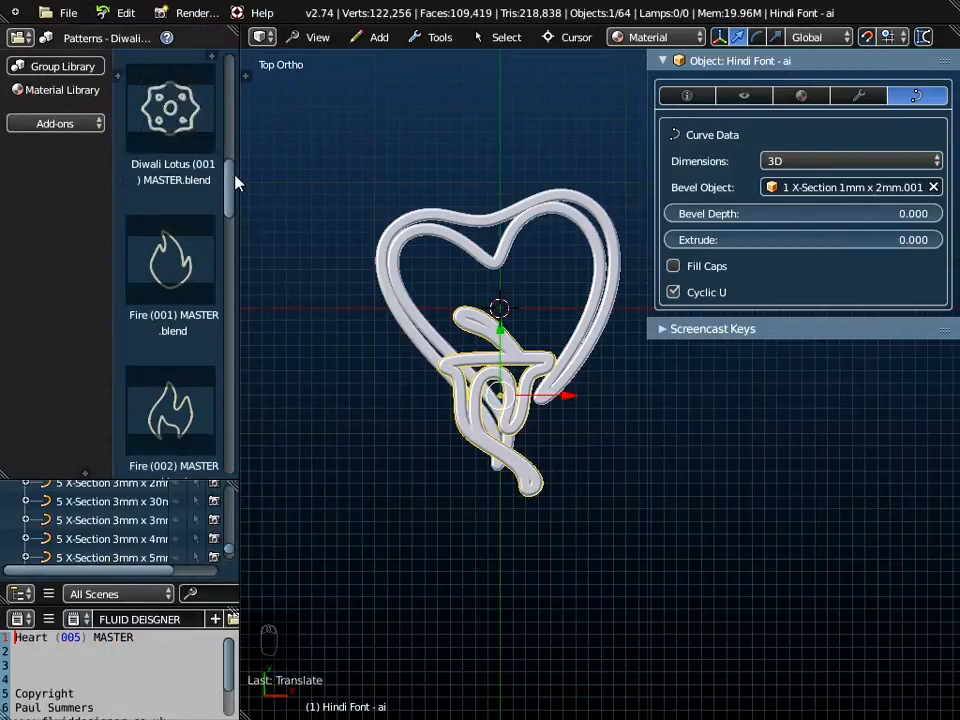
{"action": "left_click_drag", "start_coordinate": [238, 200], "coordinate": [236, 436]}
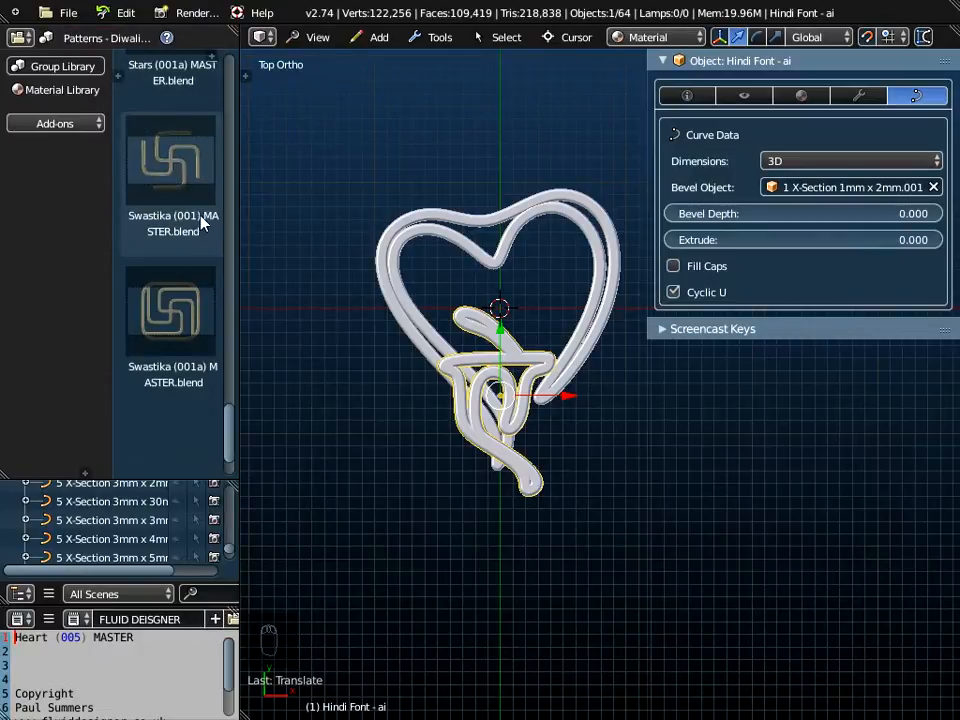
Append the Swastika (001) object from Swastika (001) MASTER.blend in the Patterns - Diwali folder
{"action": "left_click", "coordinate": [62, 12]}
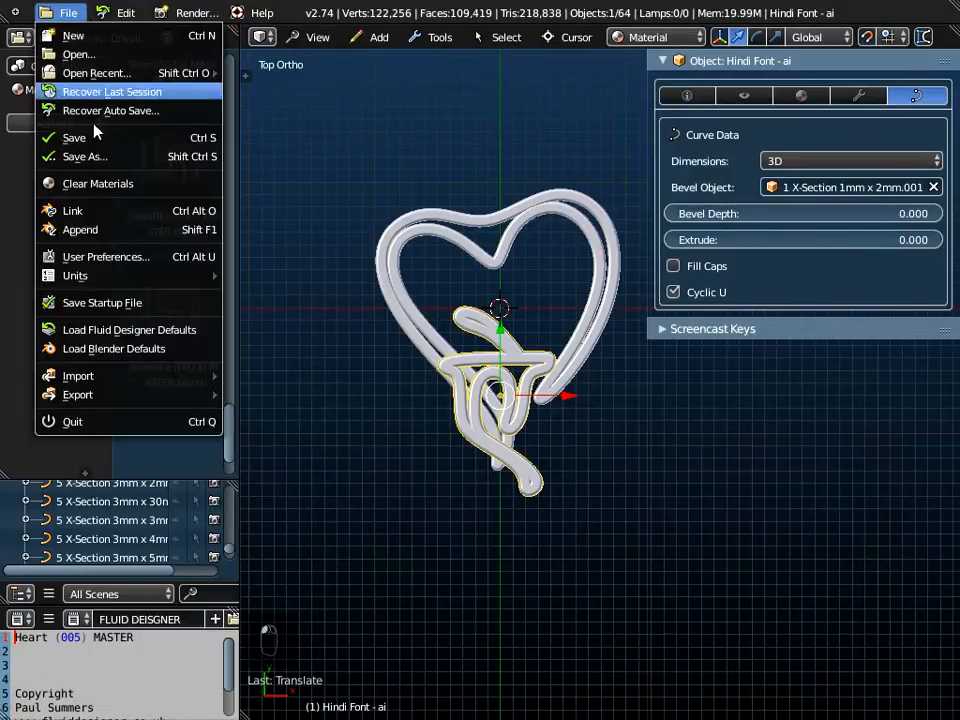
{"action": "left_click", "coordinate": [100, 229]}
{"action": "left_click", "coordinate": [244, 108]}
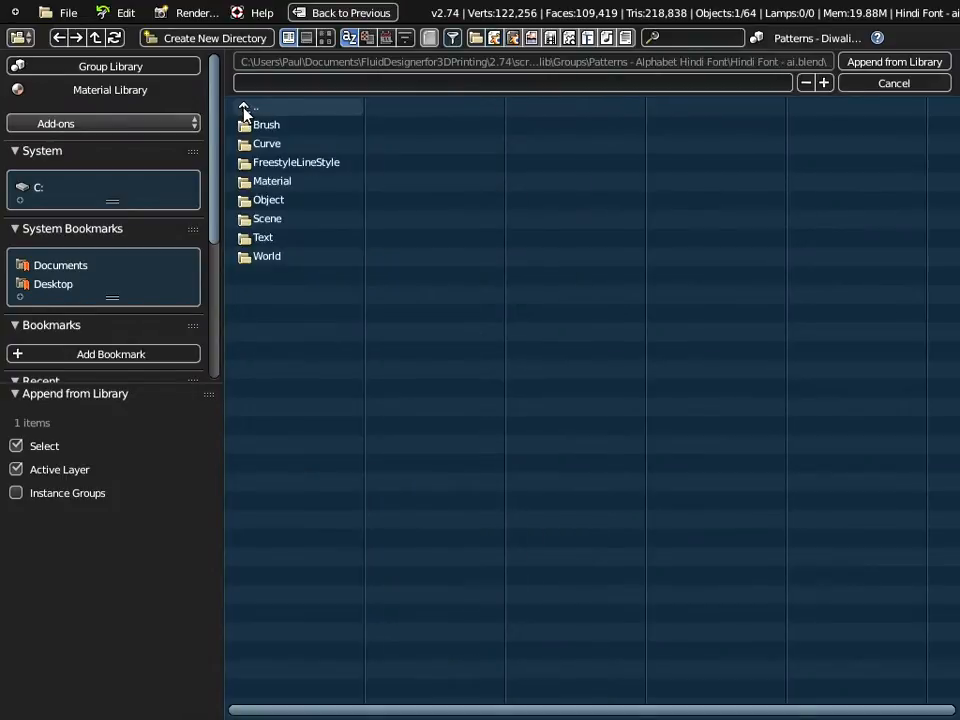
{"action": "left_click", "coordinate": [244, 108]}
{"action": "left_click", "coordinate": [244, 108]}
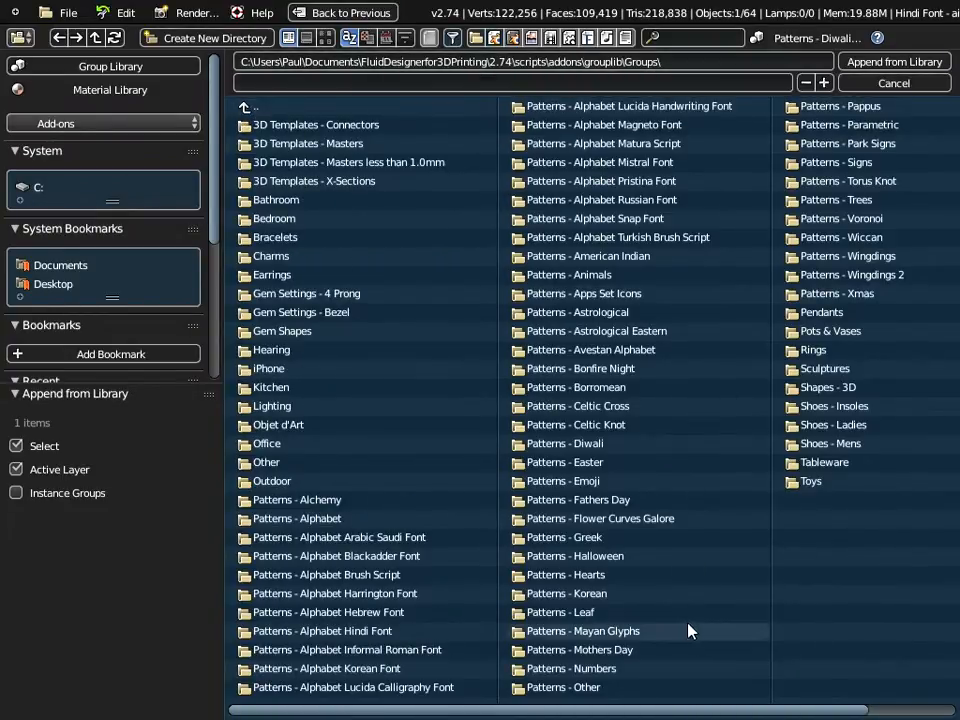
{"action": "left_click", "coordinate": [550, 444]}
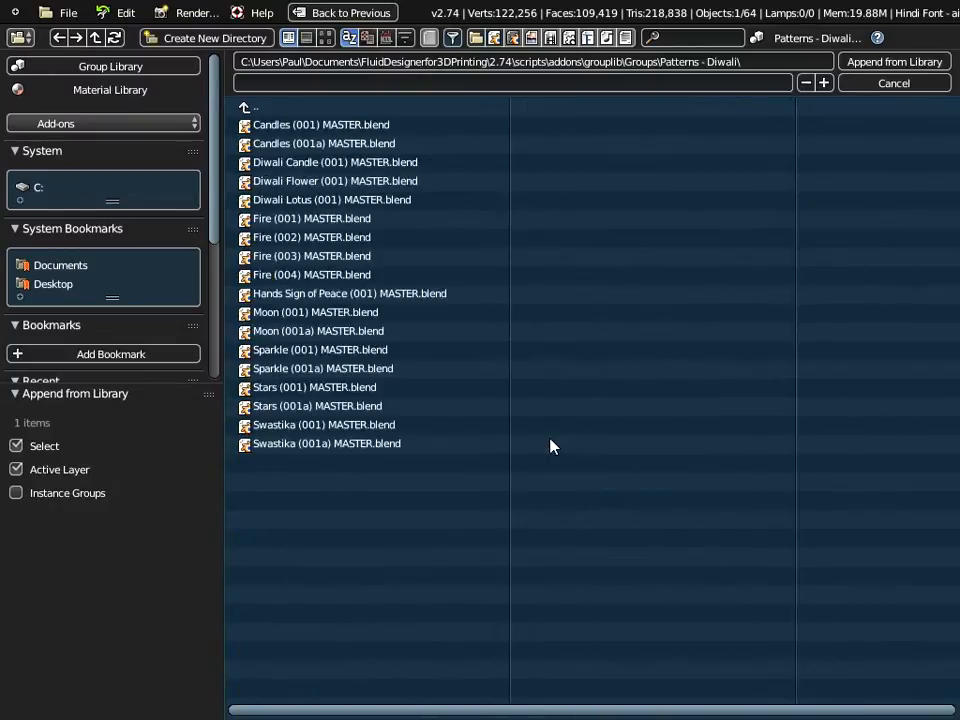
{"action": "left_click", "coordinate": [292, 427]}
{"action": "left_click", "coordinate": [270, 201]}
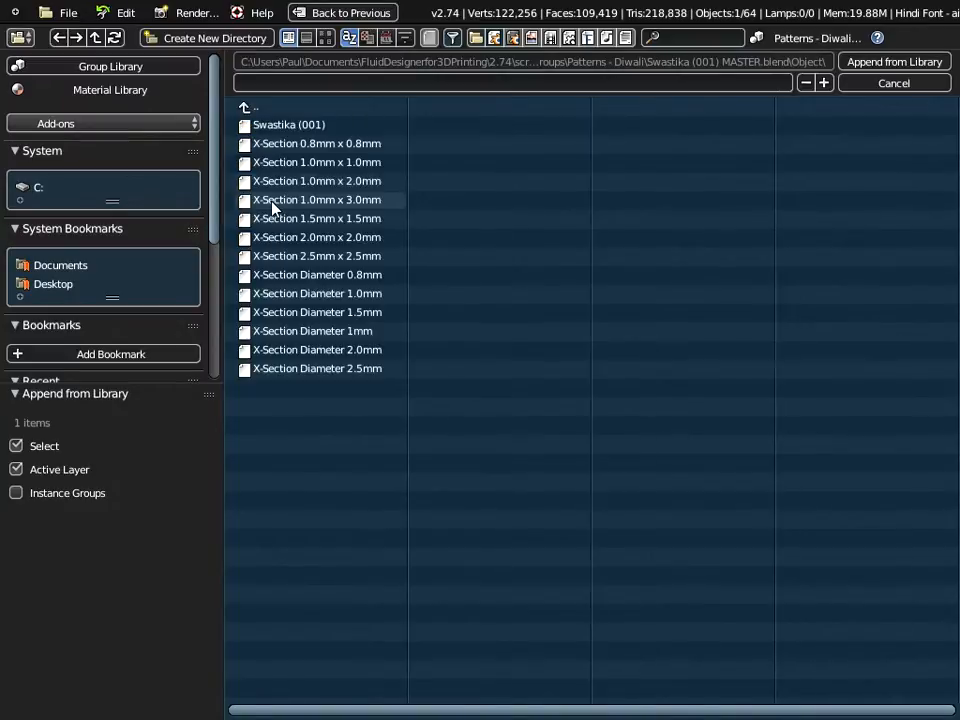
{"action": "left_click", "coordinate": [272, 128]}
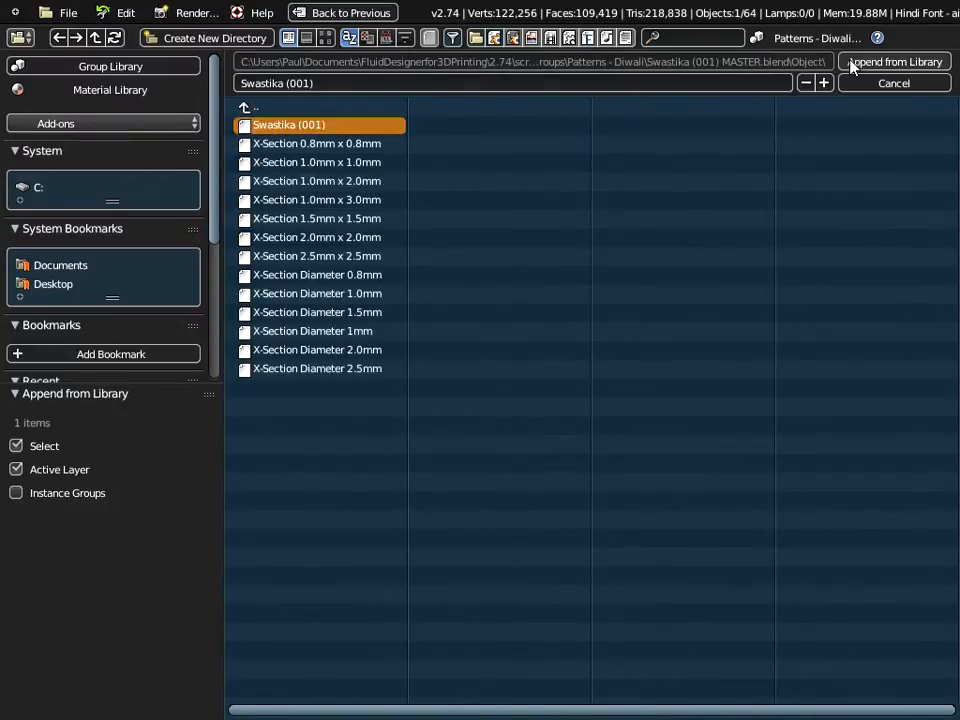
{"action": "left_click", "coordinate": [887, 62]}
Scale the swastika pattern uniformly to 0.6 and apply its scale
{"action": "right_click", "coordinate": [547, 400]}
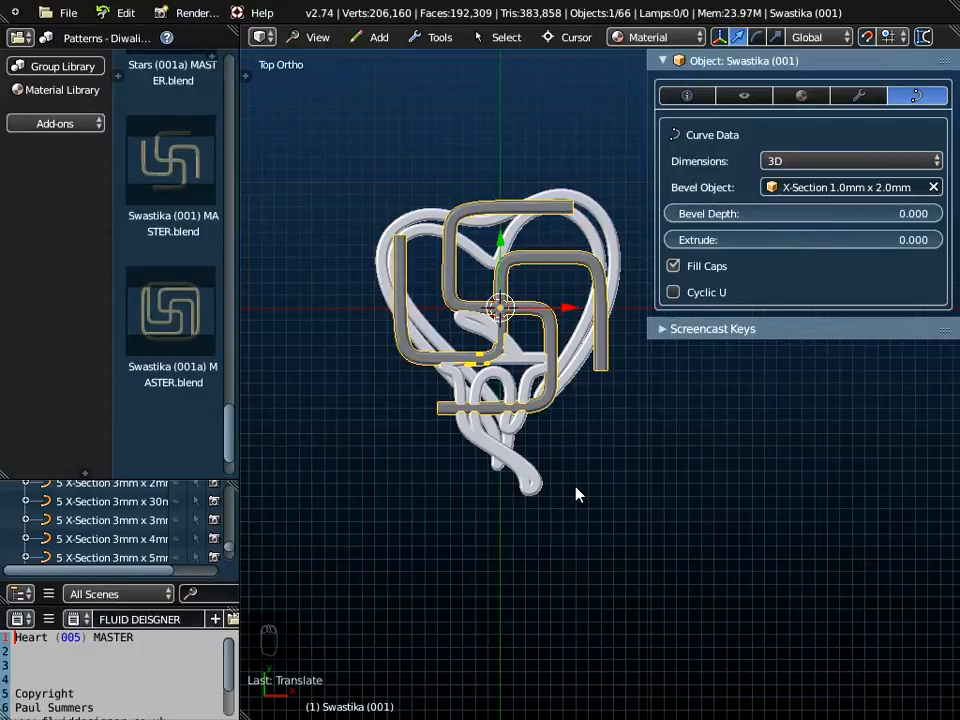
{"action": "key", "text": "s"}
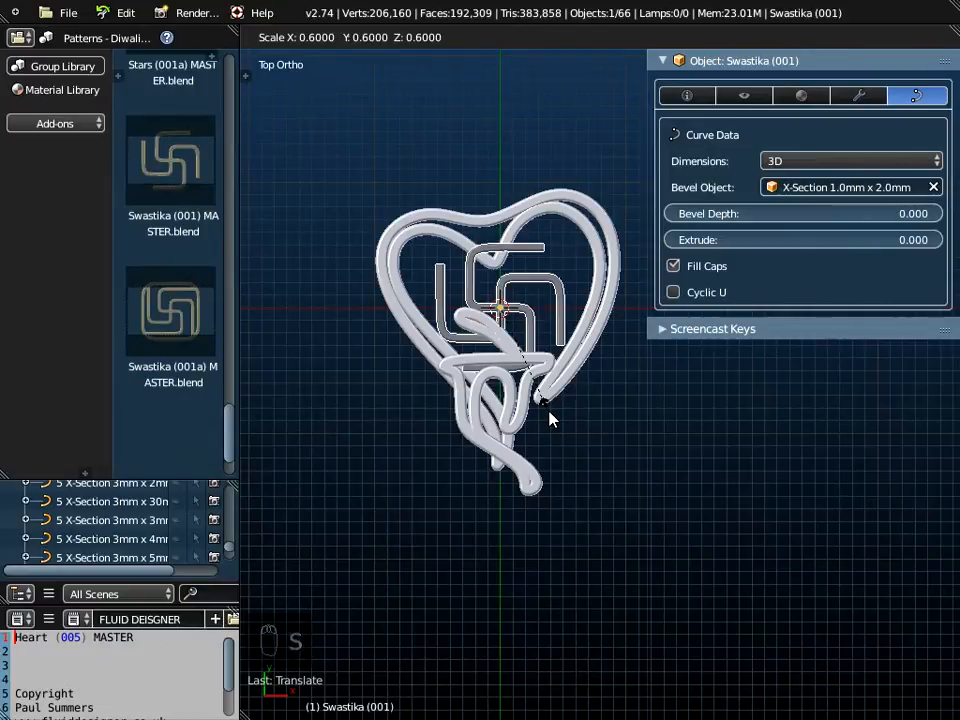
{"action": "left_click", "coordinate": [549, 419]}
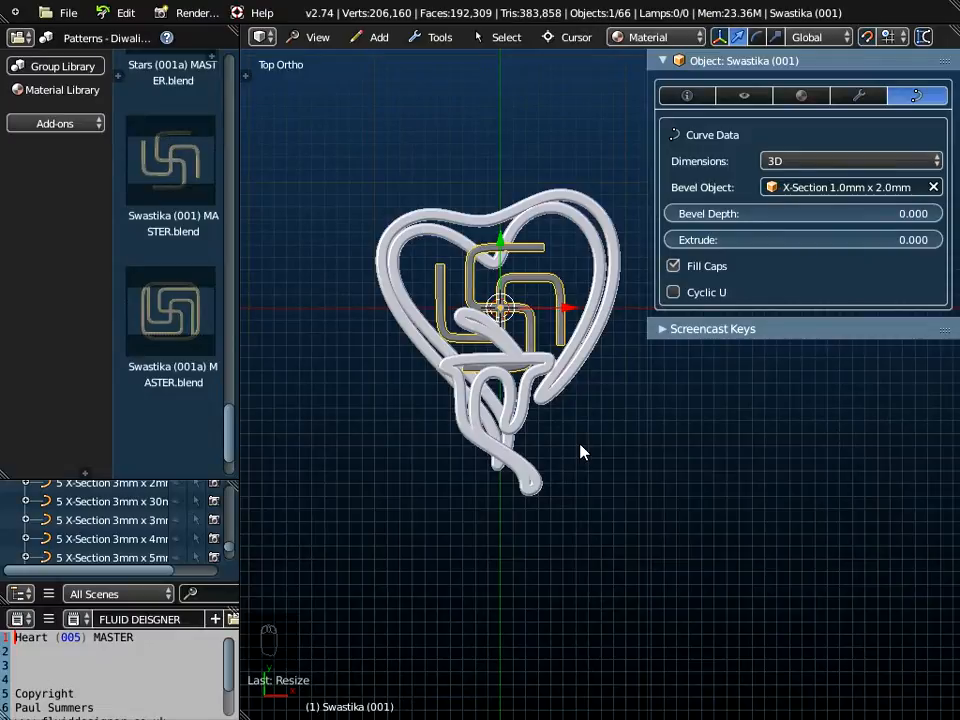
{"action": "key", "text": "ctrl+a"}
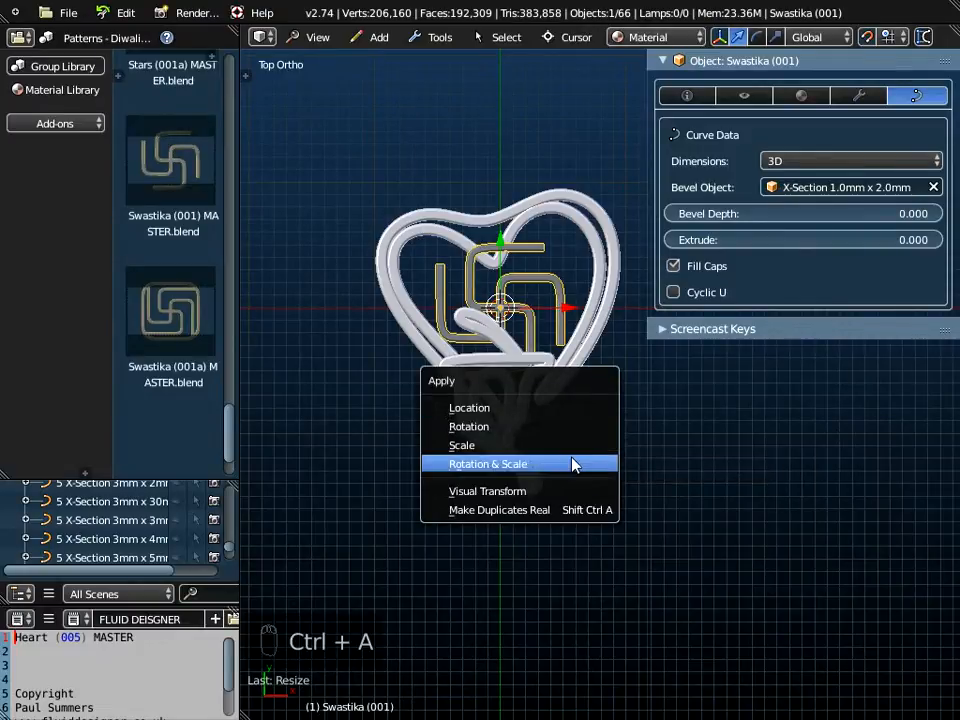
{"action": "left_click", "coordinate": [574, 447]}
Move the swastika up along the Y axis into the upper part of the heart, fine-tuning its position with snapping off
{"action": "scroll", "coordinate": [571, 268], "scroll_direction": "up", "scroll_amount": 1}
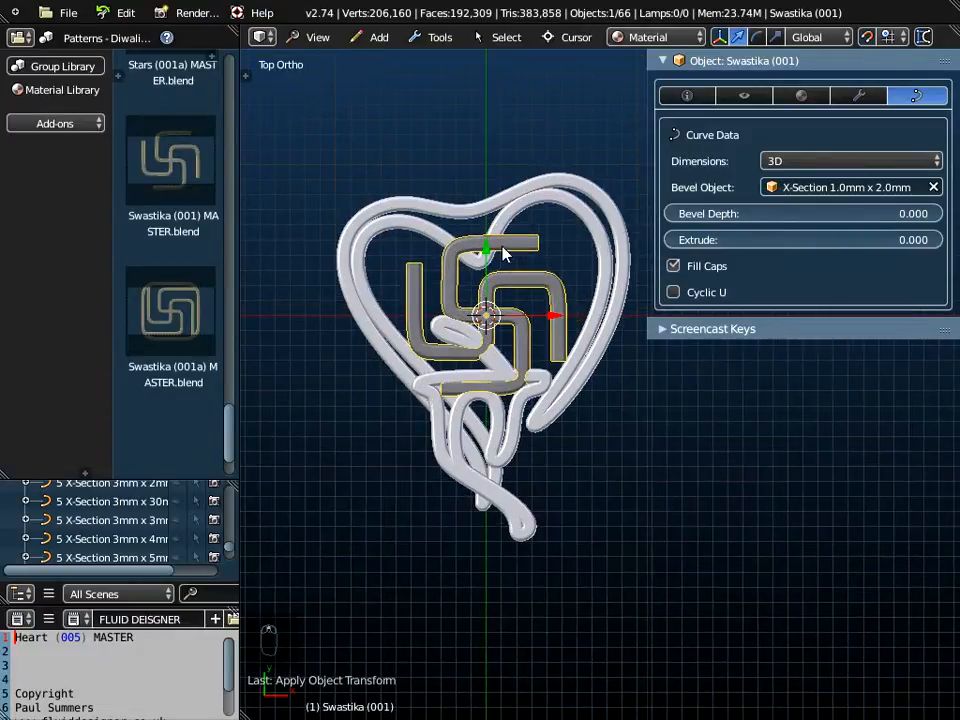
{"action": "left_click_drag", "start_coordinate": [485, 247], "coordinate": [494, 229]}
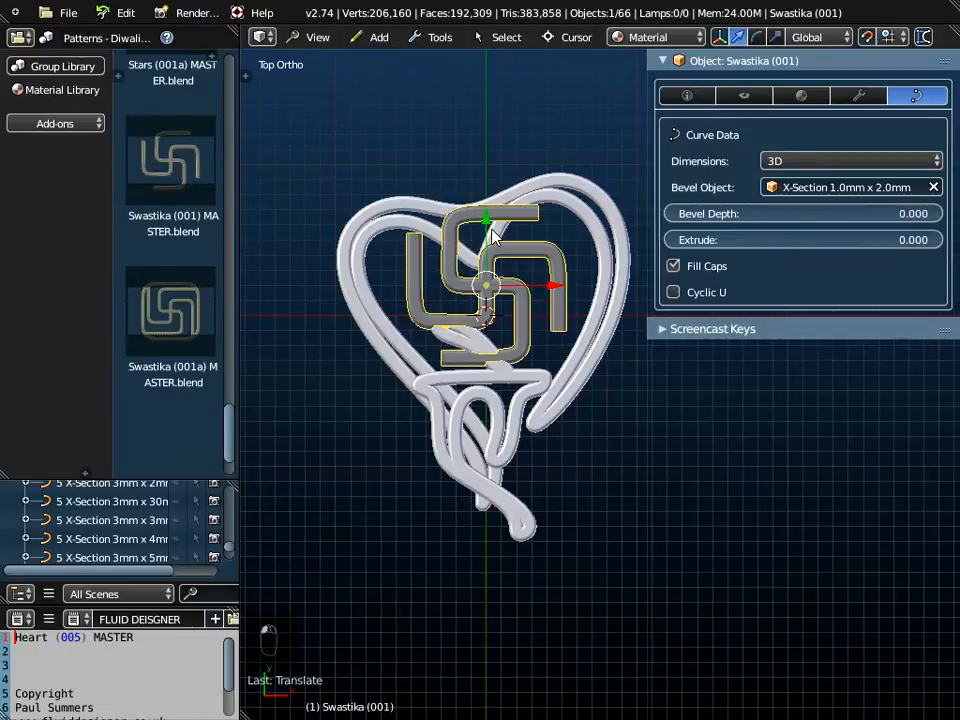
{"action": "scroll", "coordinate": [492, 240], "scroll_direction": "up", "scroll_amount": 2}
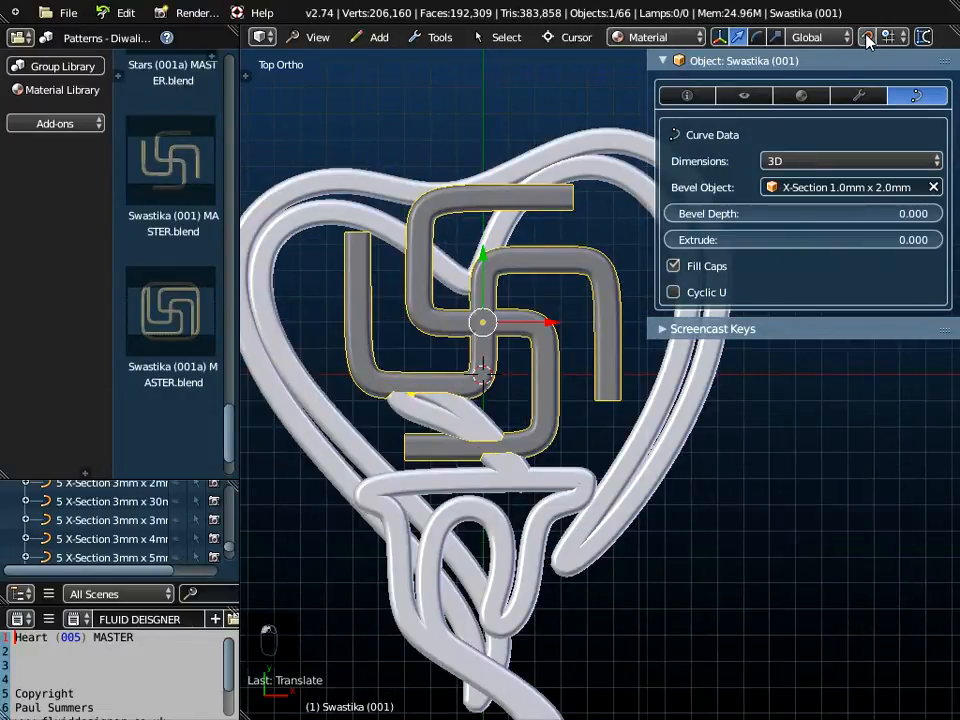
{"action": "mouse_move", "coordinate": [485, 263]}
{"action": "left_mouse_down"}
{"action": "mouse_move", "coordinate": [489, 300]}
{"action": "mouse_move", "coordinate": [499, 268]}
{"action": "left_mouse_up"}
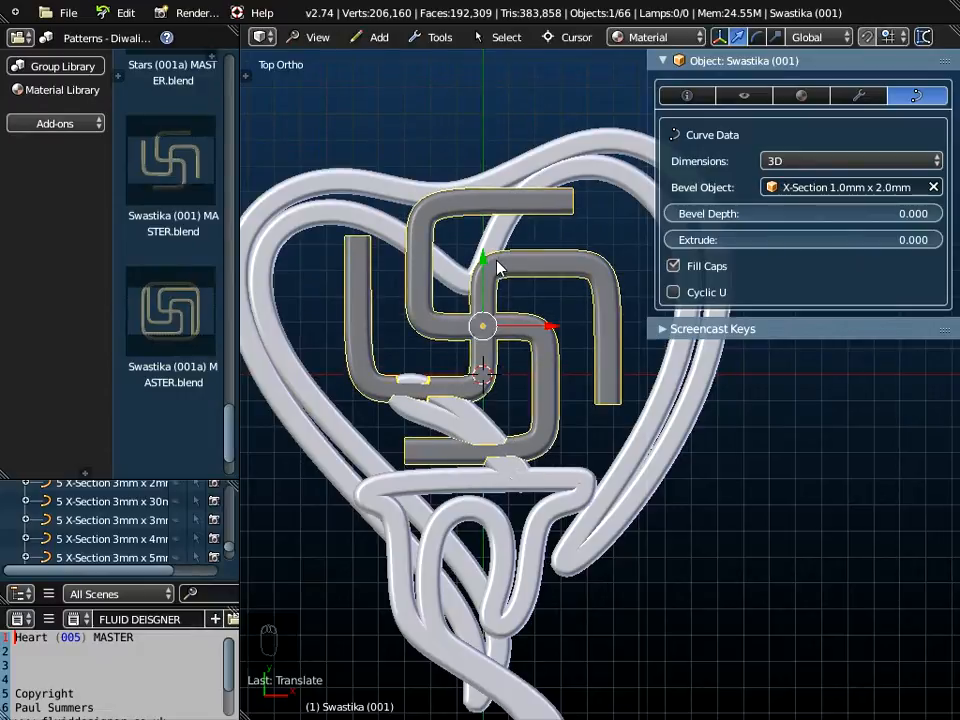
Move the Hindi letter slightly down along the Y axis below the swastika, and turn snapping back on
{"action": "right_click", "coordinate": [511, 480]}
{"action": "left_click_drag", "start_coordinate": [485, 503], "coordinate": [487, 537]}
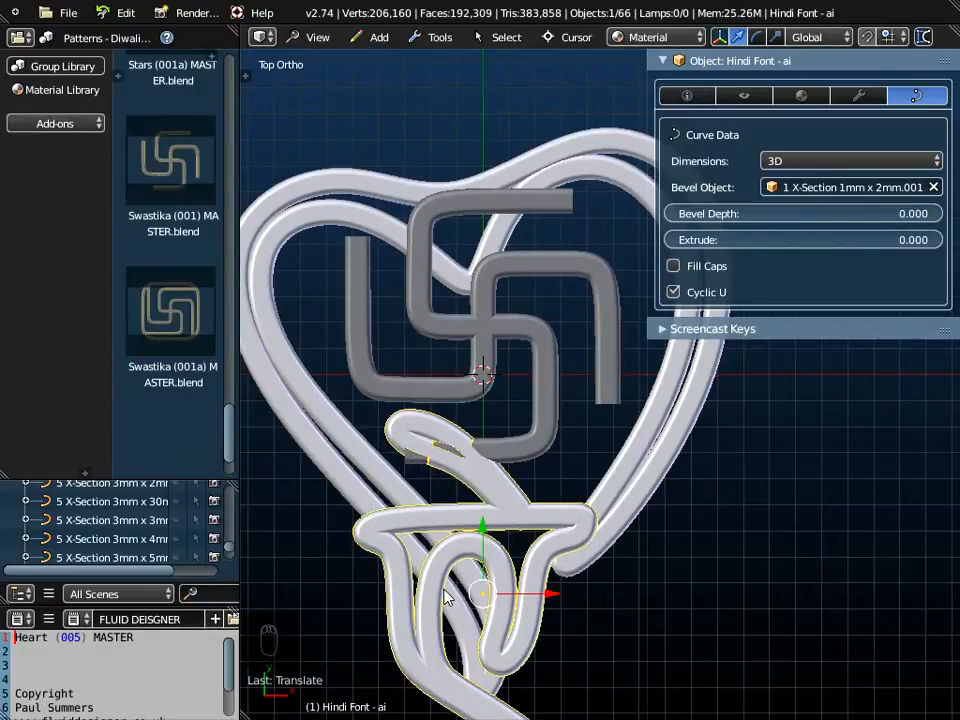
{"action": "scroll", "coordinate": [447, 597], "scroll_direction": "down", "scroll_amount": 1}
{"action": "middle_click_drag", "start_coordinate": [447, 597], "coordinate": [452, 502], "text": "shift"}
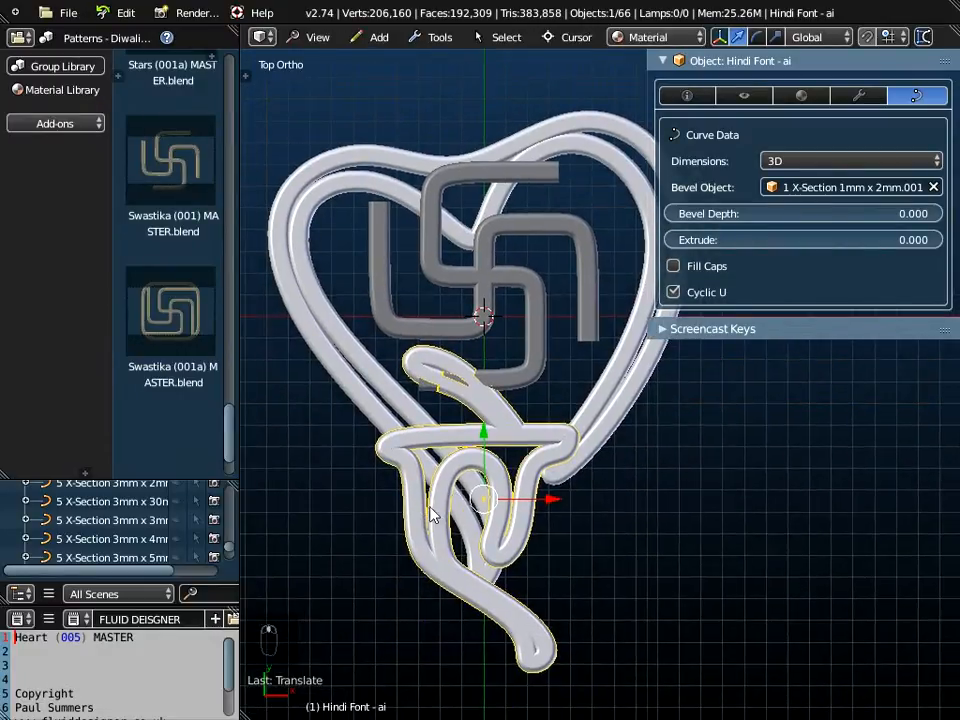
{"action": "left_click", "coordinate": [864, 38]}
Join the Hindi letter into the swastika object
{"action": "mouse_move", "coordinate": [506, 381]}
{"action": "middle_mouse_down"}
{"action": "mouse_move", "coordinate": [570, 238]}
{"action": "mouse_move", "coordinate": [562, 296]}
{"action": "mouse_move", "coordinate": [574, 270]}
{"action": "mouse_move", "coordinate": [495, 376]}
{"action": "middle_mouse_up"}
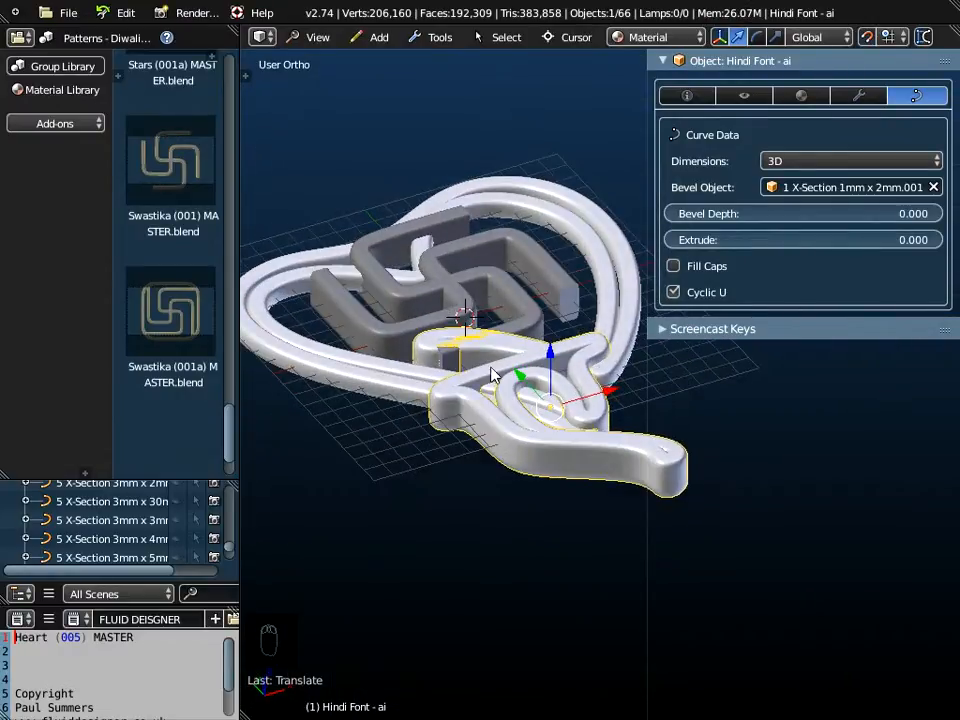
{"action": "middle_click_drag", "start_coordinate": [410, 400], "coordinate": [455, 315]}
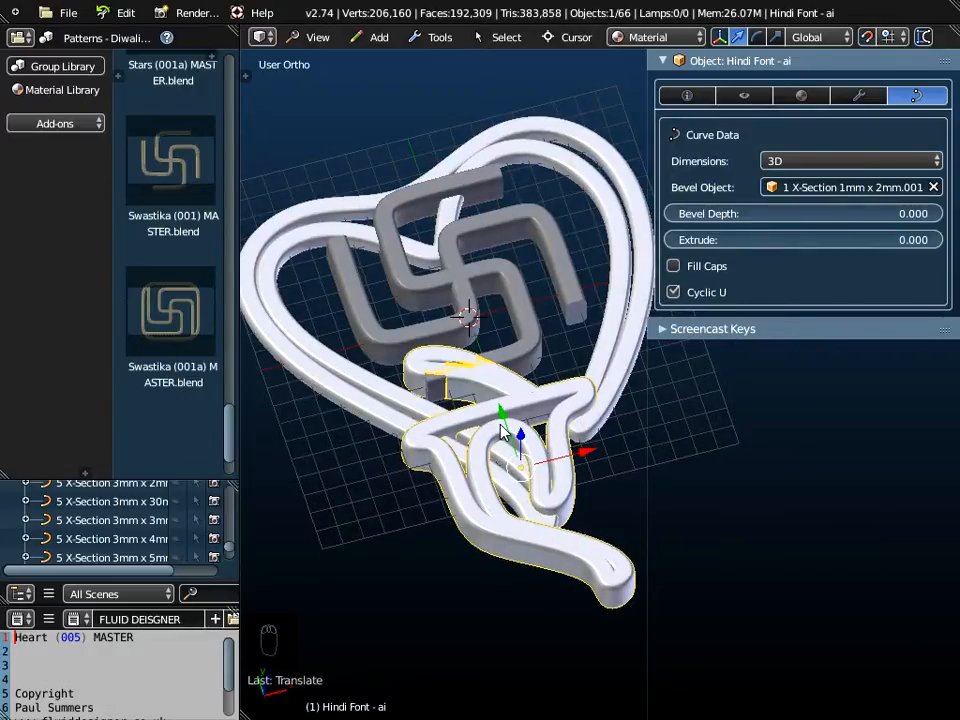
{"action": "right_click", "coordinate": [553, 240], "text": "shift"}
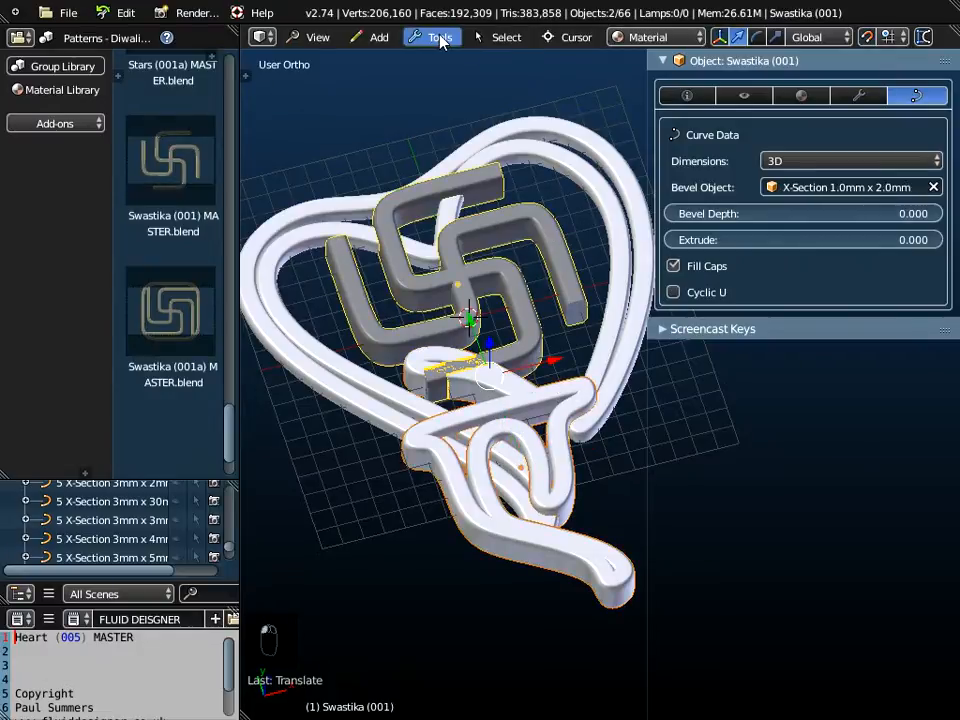
{"action": "left_click", "coordinate": [440, 38]}
{"action": "mouse_move", "coordinate": [447, 60]}
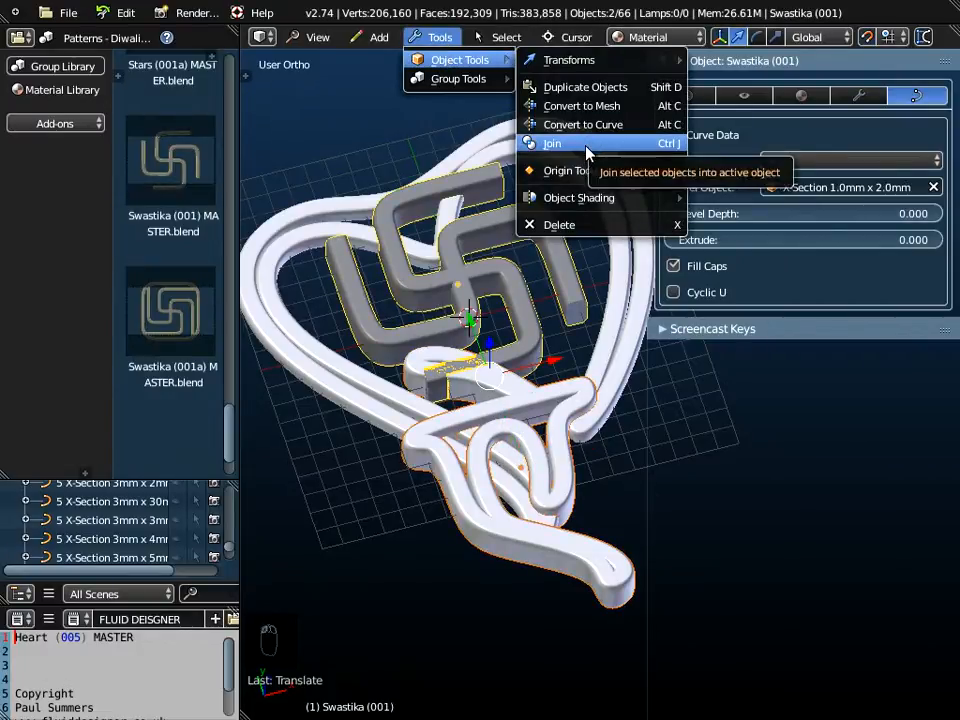
{"action": "left_click", "coordinate": [588, 153]}
Join the combined letter and swastika into Heart (005) so everything takes the heart's 1mm x 1mm cross-section
{"action": "middle_click_drag", "start_coordinate": [505, 422], "coordinate": [536, 381]}
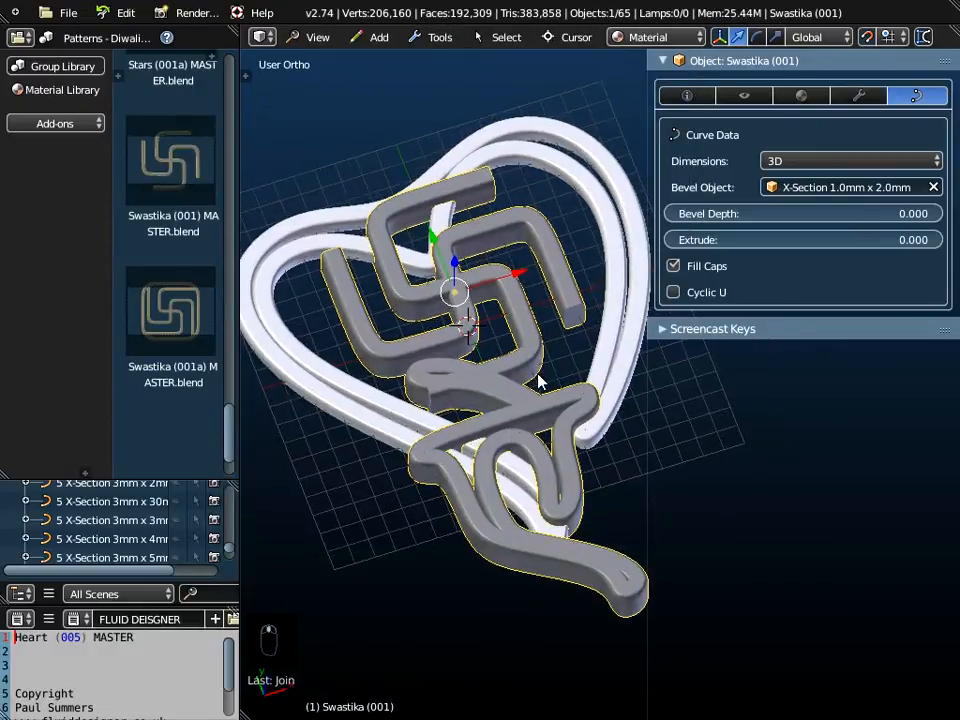
{"action": "right_click", "coordinate": [556, 137], "text": "shift"}
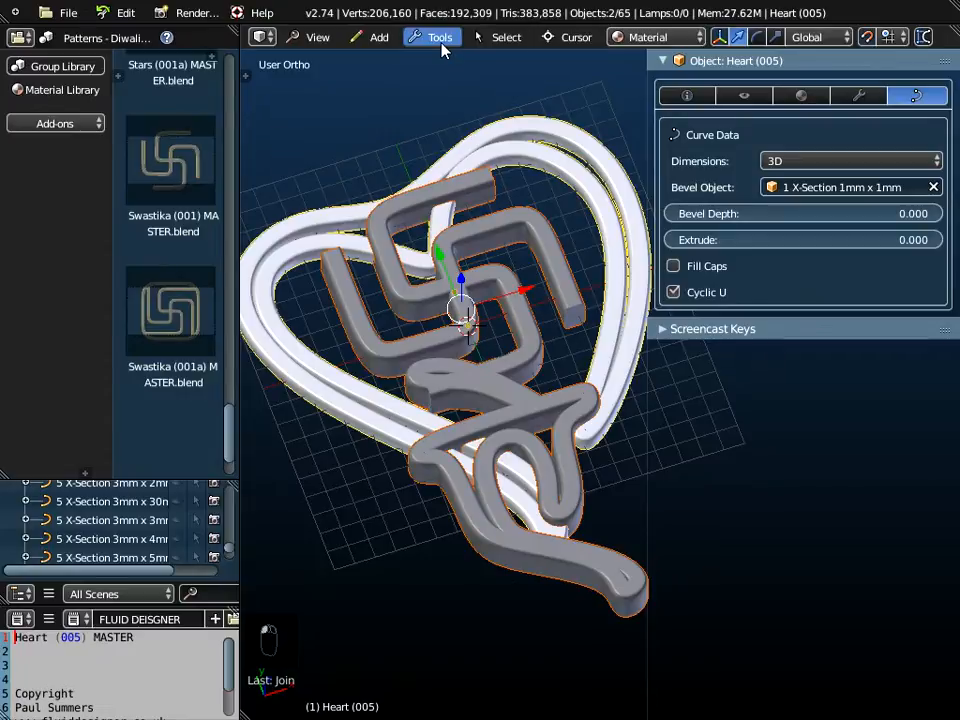
{"action": "left_click", "coordinate": [440, 37]}
{"action": "mouse_move", "coordinate": [451, 68]}
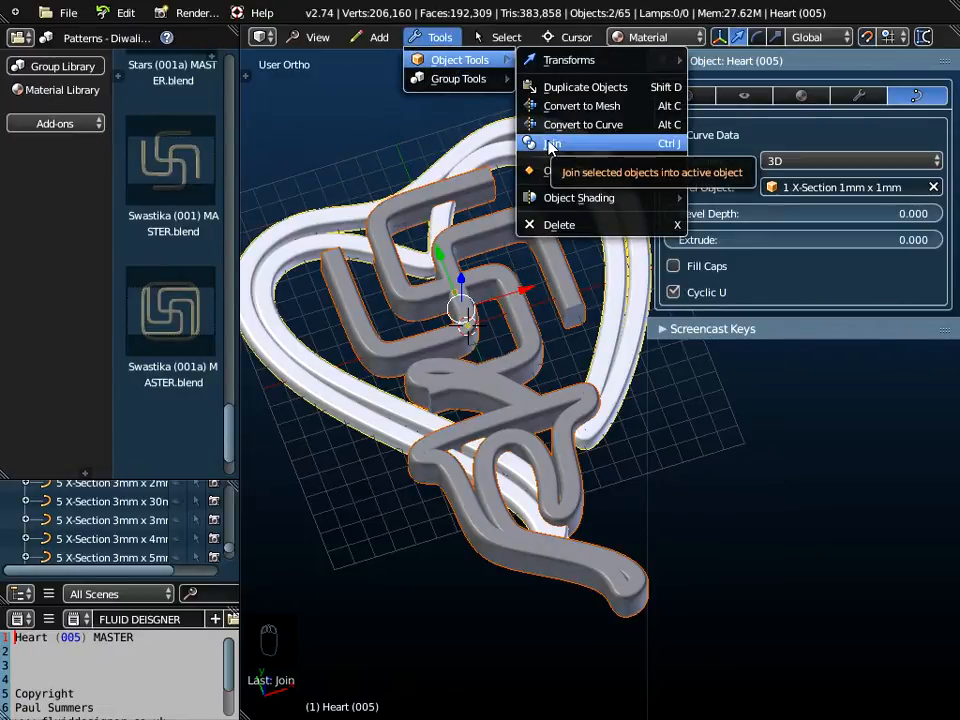
{"action": "left_click", "coordinate": [551, 145]}
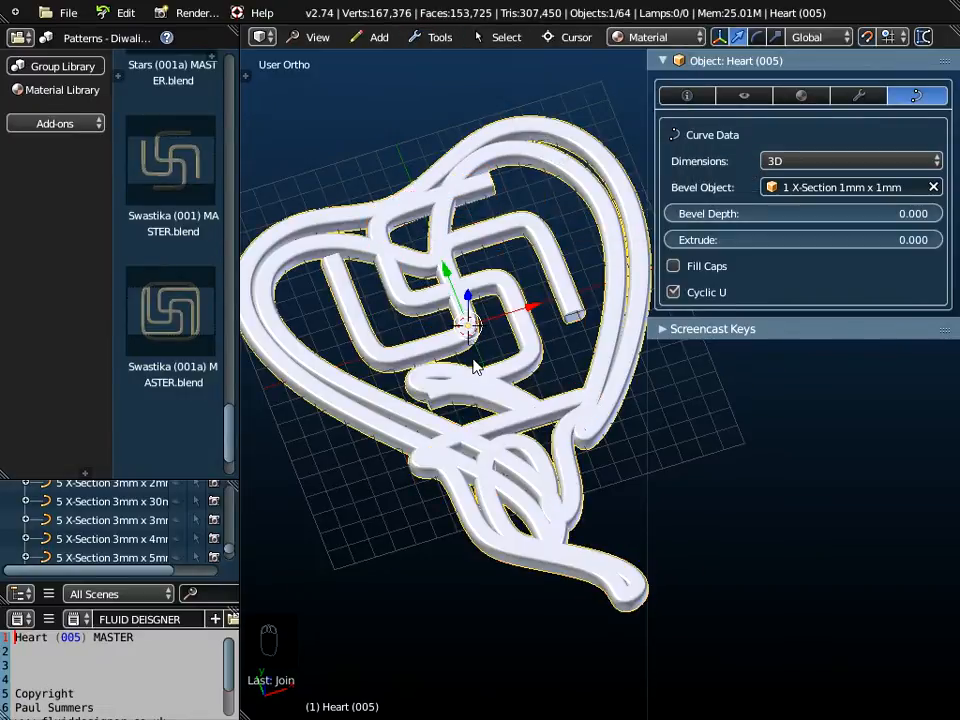
Inspect the open ends of the swastika arms and enable Fill Caps on the joined curve to close them
{"action": "middle_click_drag", "start_coordinate": [465, 186], "coordinate": [511, 283]}
{"action": "scroll", "coordinate": [580, 325], "scroll_direction": "up", "scroll_amount": 4}
{"action": "middle_click_drag", "start_coordinate": [570, 296], "coordinate": [555, 270]}
{"action": "scroll", "coordinate": [558, 270], "scroll_direction": "up", "scroll_amount": 4}
{"action": "scroll", "coordinate": [561, 266], "scroll_direction": "down", "scroll_amount": 5}
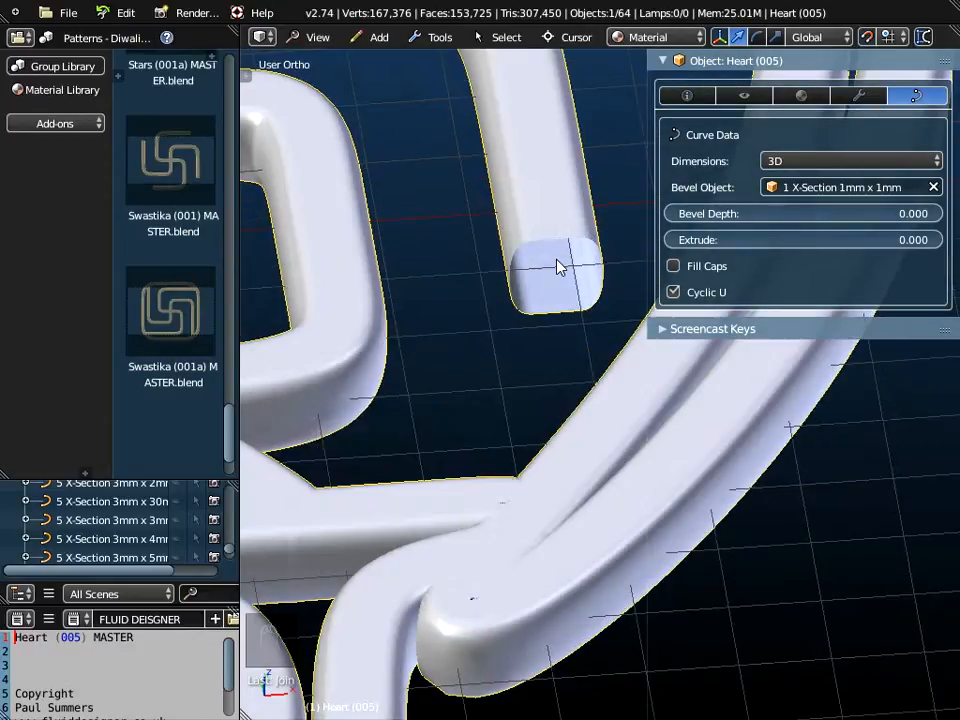
{"action": "left_click", "coordinate": [674, 266]}
{"action": "scroll", "coordinate": [557, 270], "scroll_direction": "up", "scroll_amount": 2}
{"action": "scroll", "coordinate": [555, 269], "scroll_direction": "down", "scroll_amount": 4}
{"action": "middle_click_drag", "start_coordinate": [553, 270], "coordinate": [604, 278]}
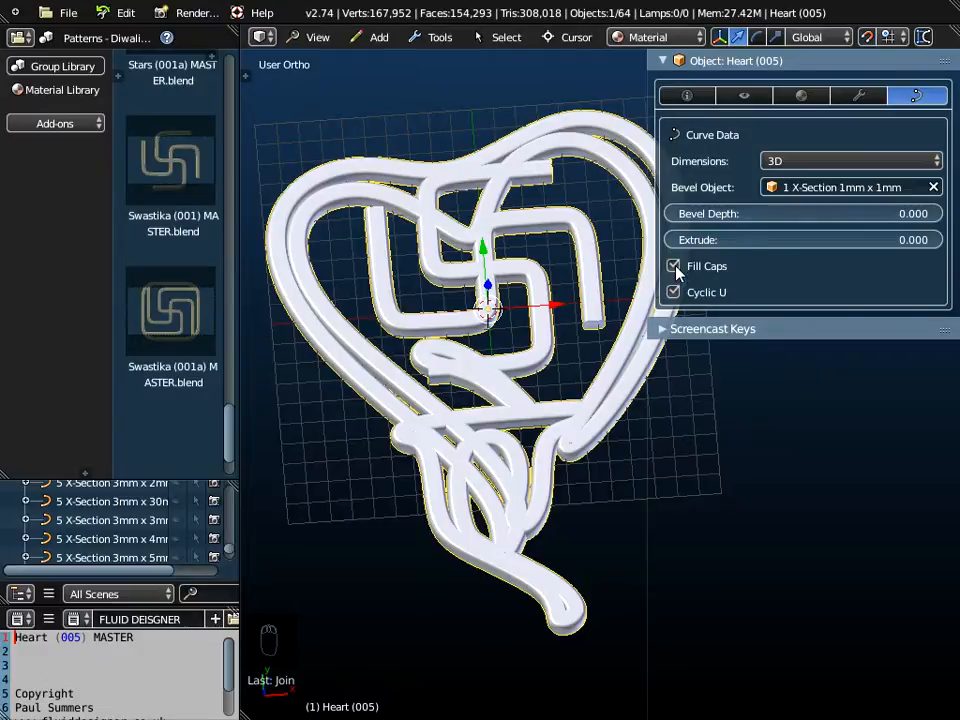
Return to the top orthographic view and switch the group library to the 3D Templates - Connectors category
{"action": "mouse_move", "coordinate": [420, 340]}
{"action": "middle_mouse_down"}
{"action": "mouse_move", "coordinate": [465, 393]}
{"action": "mouse_move", "coordinate": [485, 275]}
{"action": "mouse_move", "coordinate": [489, 313]}
{"action": "middle_mouse_up"}
{"action": "left_click", "coordinate": [311, 37]}
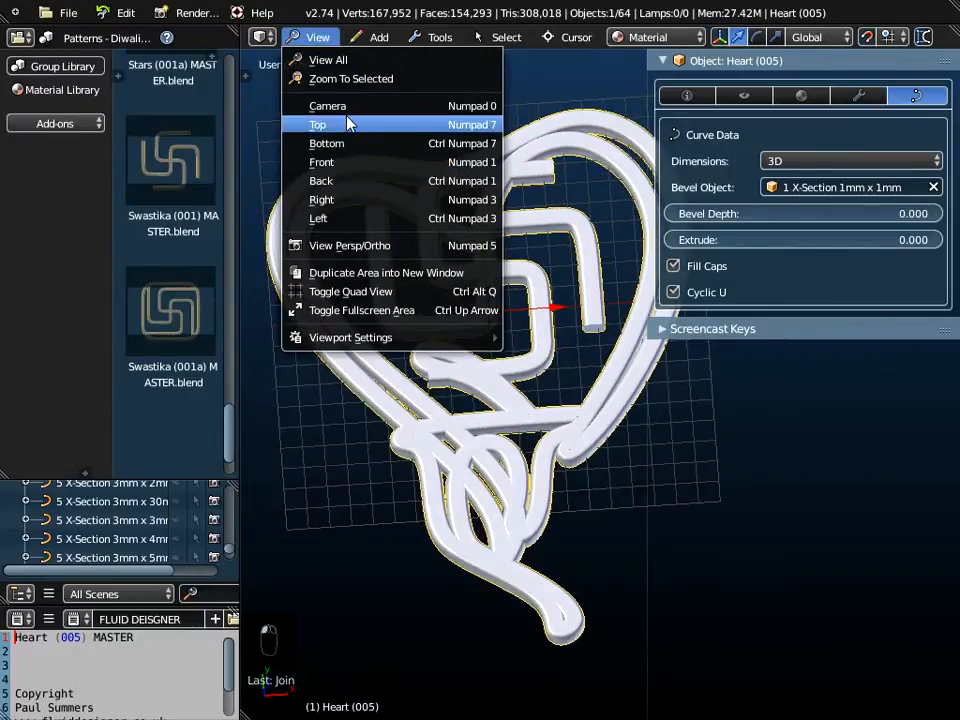
{"action": "left_click", "coordinate": [347, 122]}
{"action": "scroll", "coordinate": [495, 250], "scroll_direction": "down", "scroll_amount": 2}
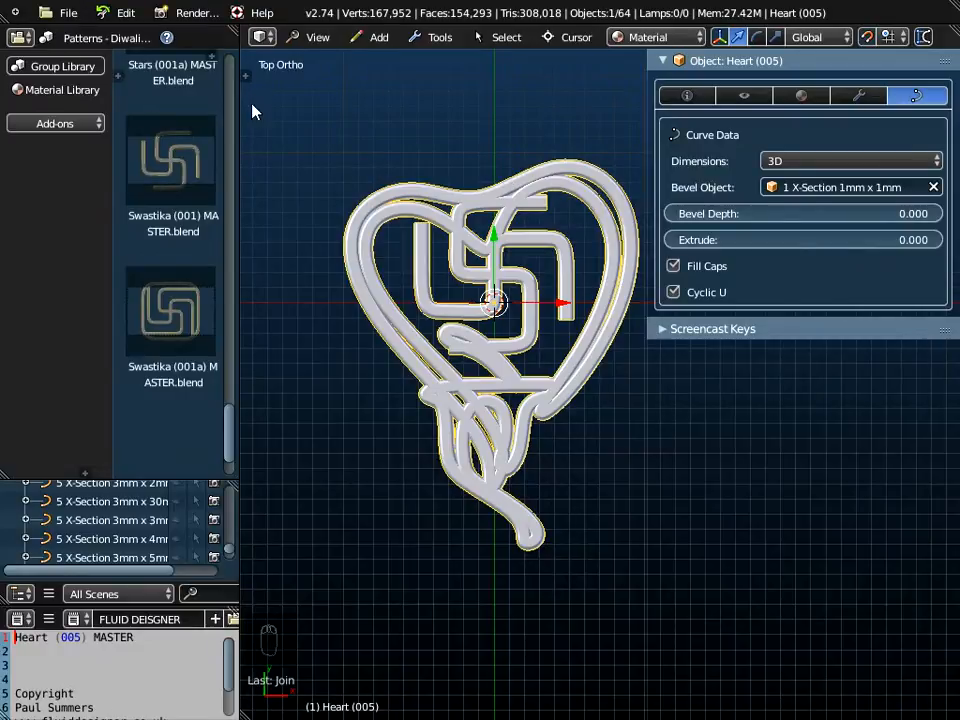
{"action": "left_click", "coordinate": [53, 72]}
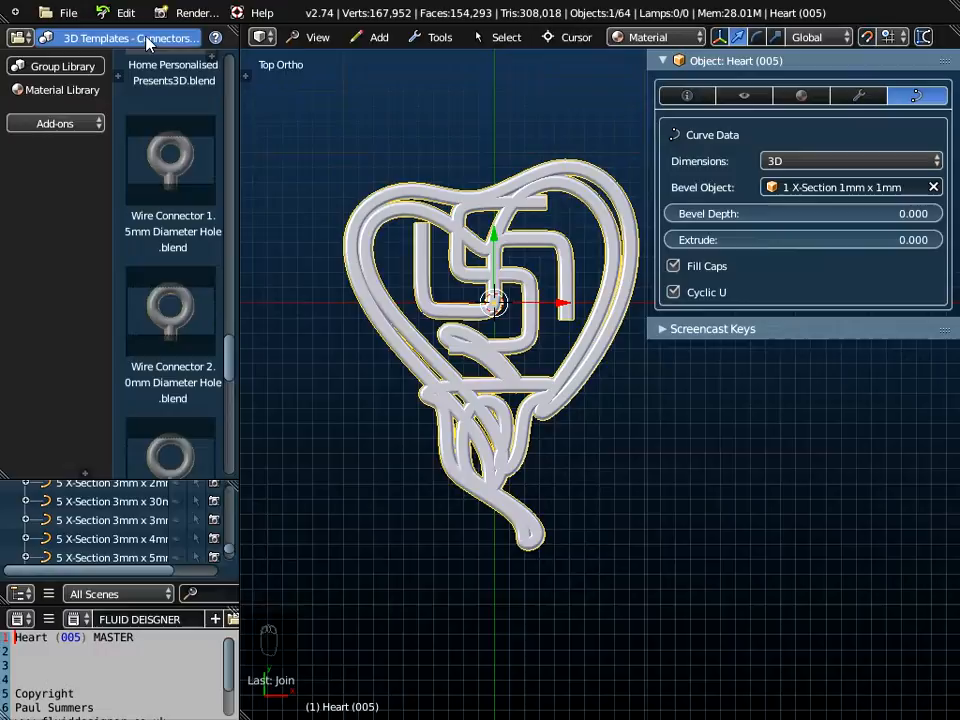
Append the Wire Connector 1.5mm Diameter Hole object from its blend file in the 3D Templates - Connectors folder
{"action": "left_click", "coordinate": [68, 13]}
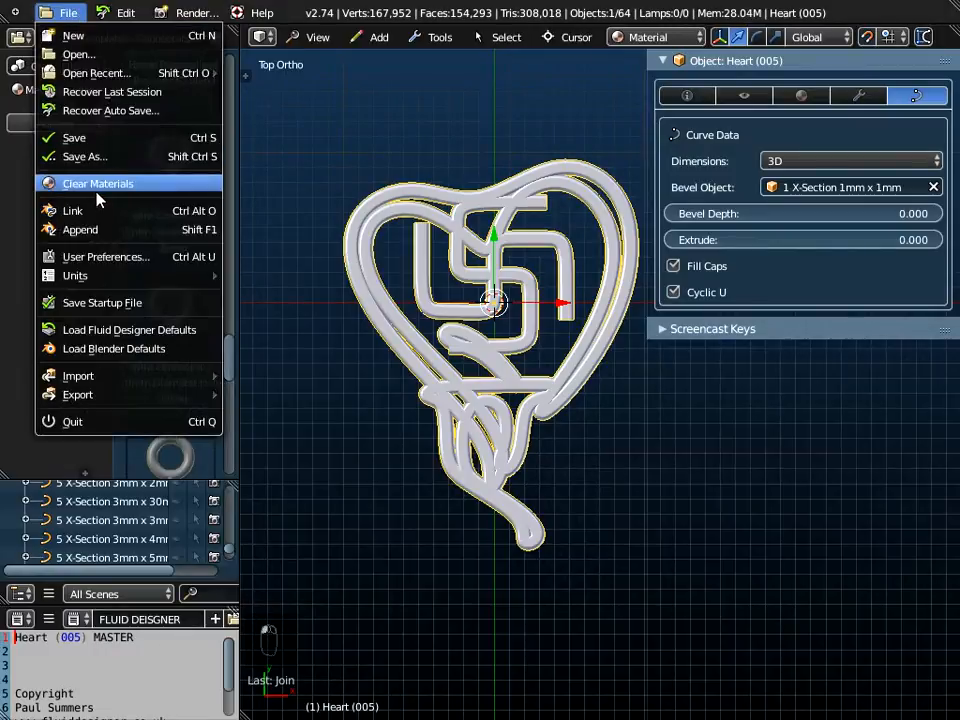
{"action": "left_click", "coordinate": [97, 232]}
{"action": "double_click", "coordinate": [245, 107]}
{"action": "left_click", "coordinate": [245, 107]}
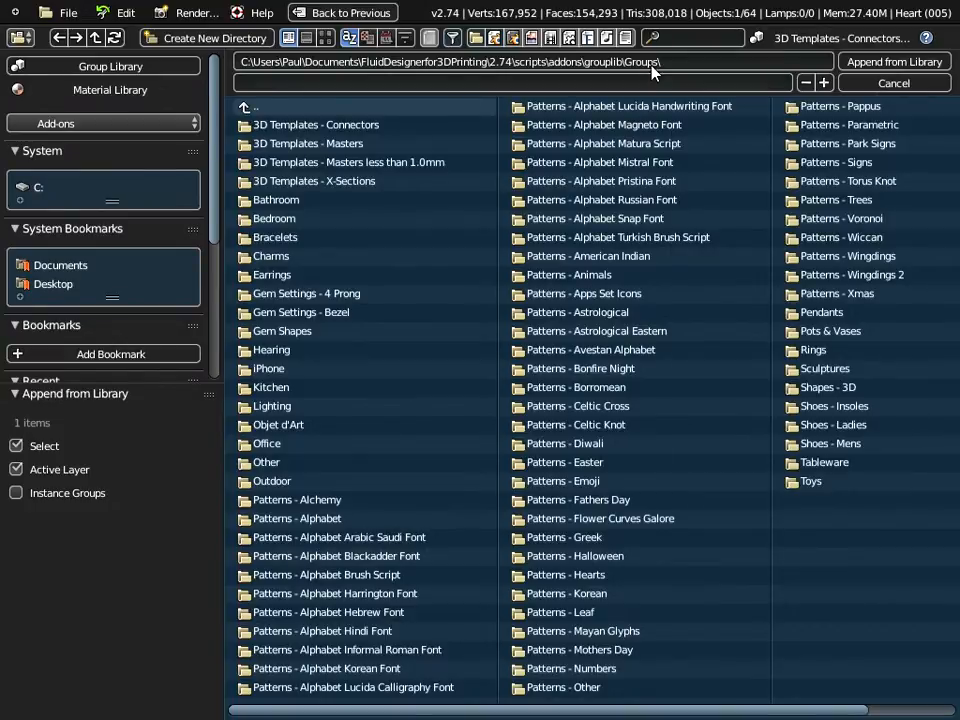
{"action": "left_click", "coordinate": [309, 127]}
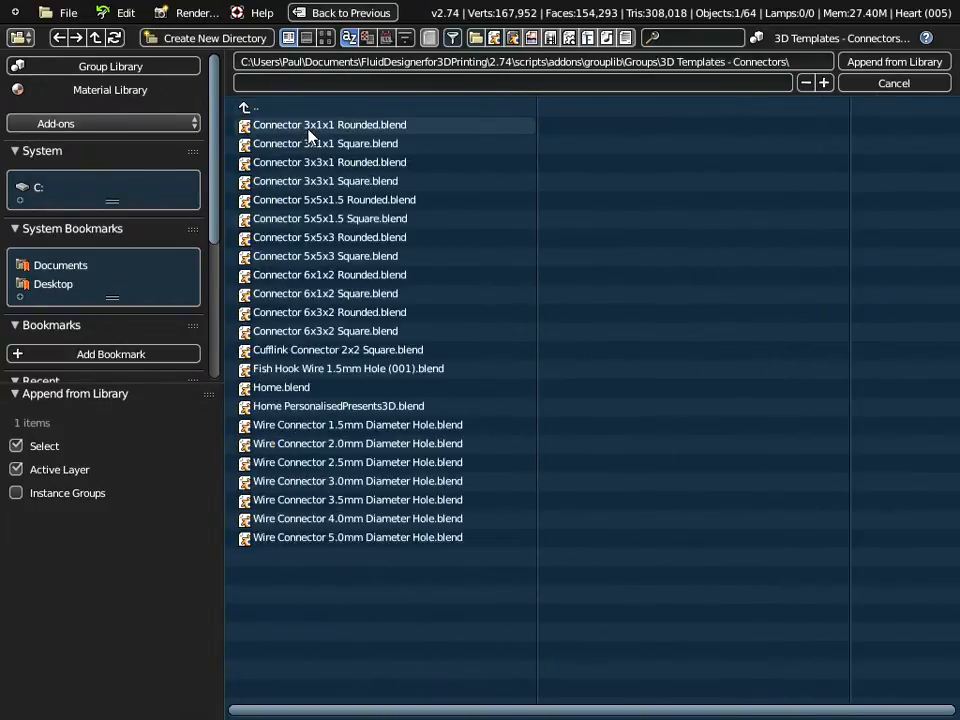
{"action": "left_click", "coordinate": [333, 426]}
{"action": "left_click", "coordinate": [262, 182]}
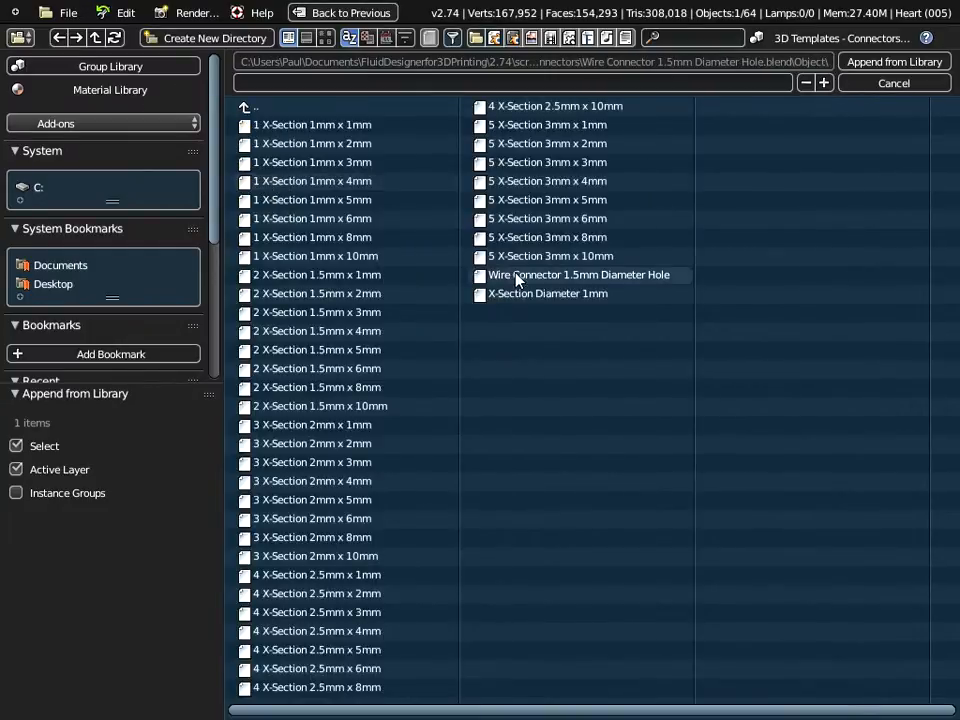
{"action": "left_click", "coordinate": [489, 274]}
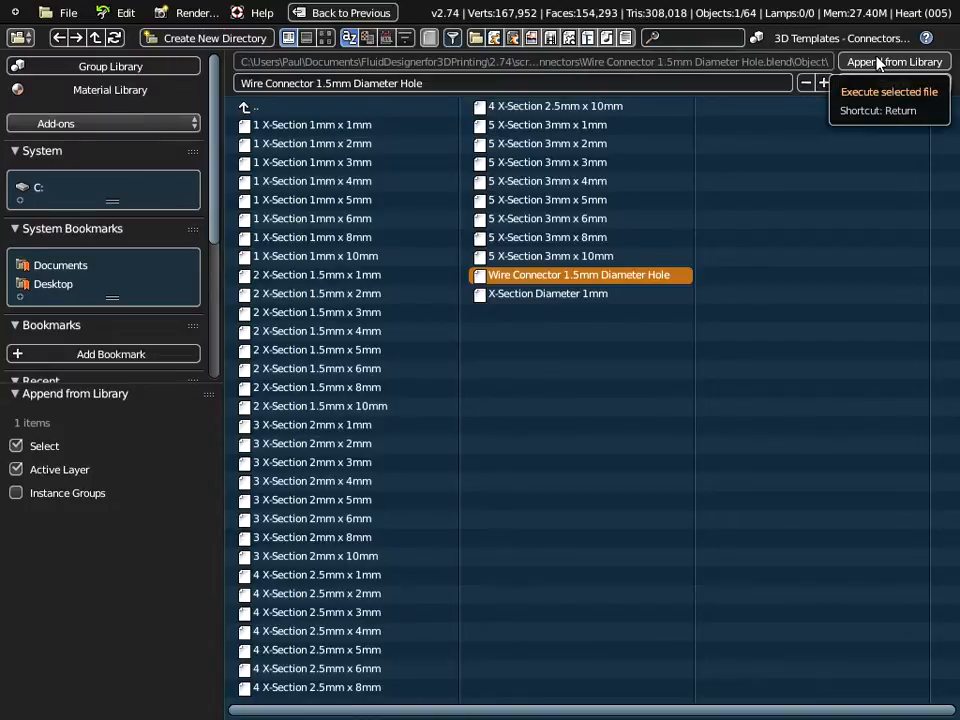
{"action": "left_click", "coordinate": [871, 62]}
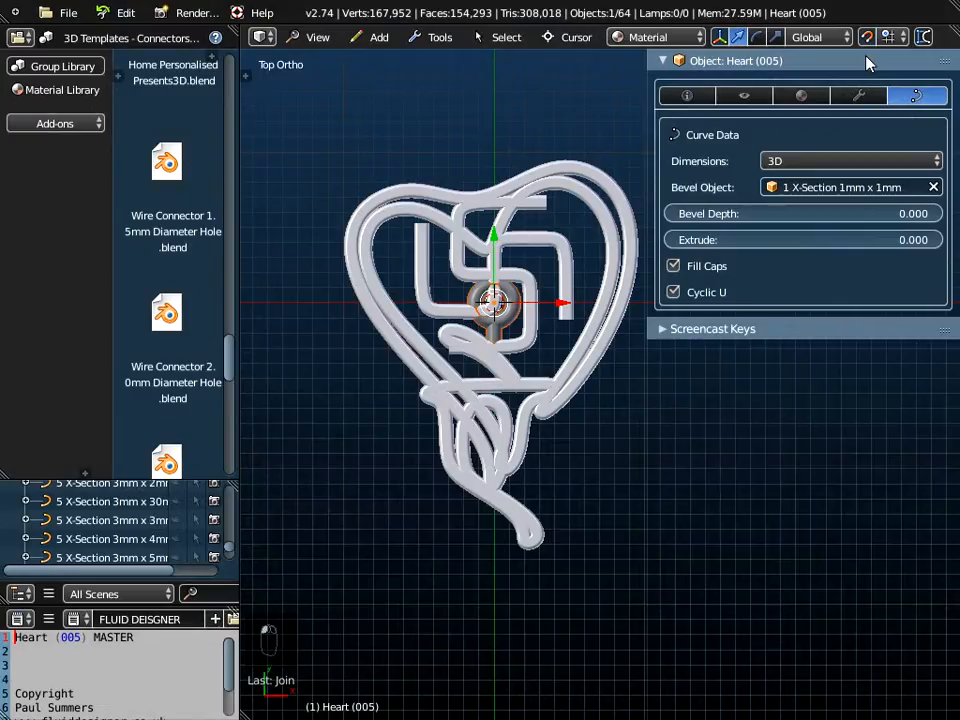
Move the wire connector up along the Y axis so its stem meets the heart's upper edge
{"action": "scroll", "coordinate": [525, 320], "scroll_direction": "up", "scroll_amount": 5}
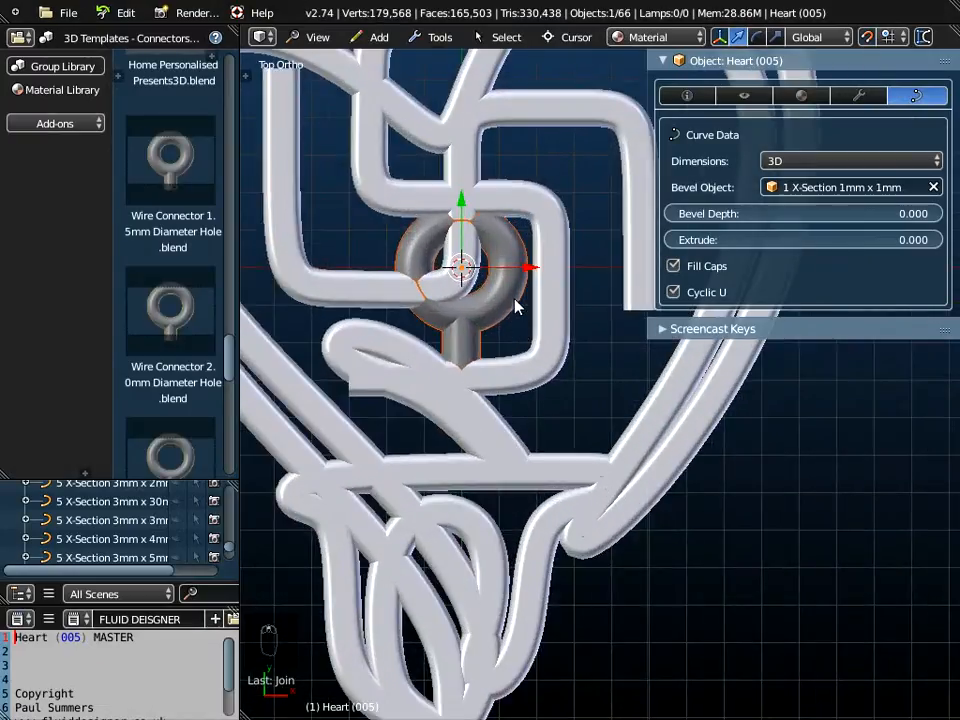
{"action": "scroll", "coordinate": [515, 307], "scroll_direction": "down", "scroll_amount": 5}
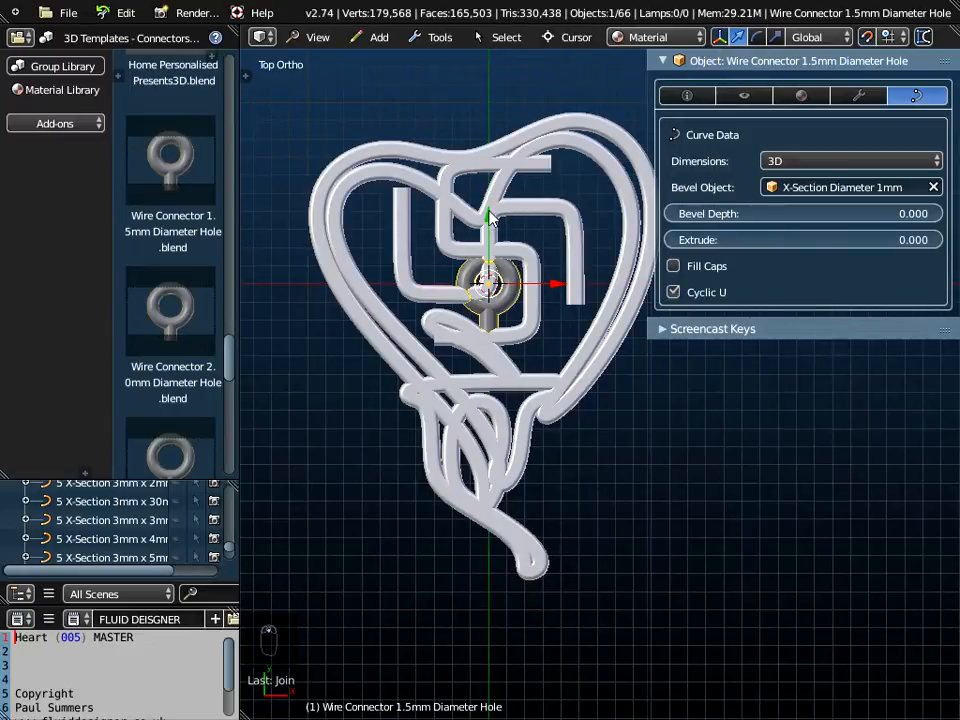
{"action": "key", "text": "g"}
{"action": "key", "text": "y"}
{"action": "left_click", "coordinate": [523, 568]}
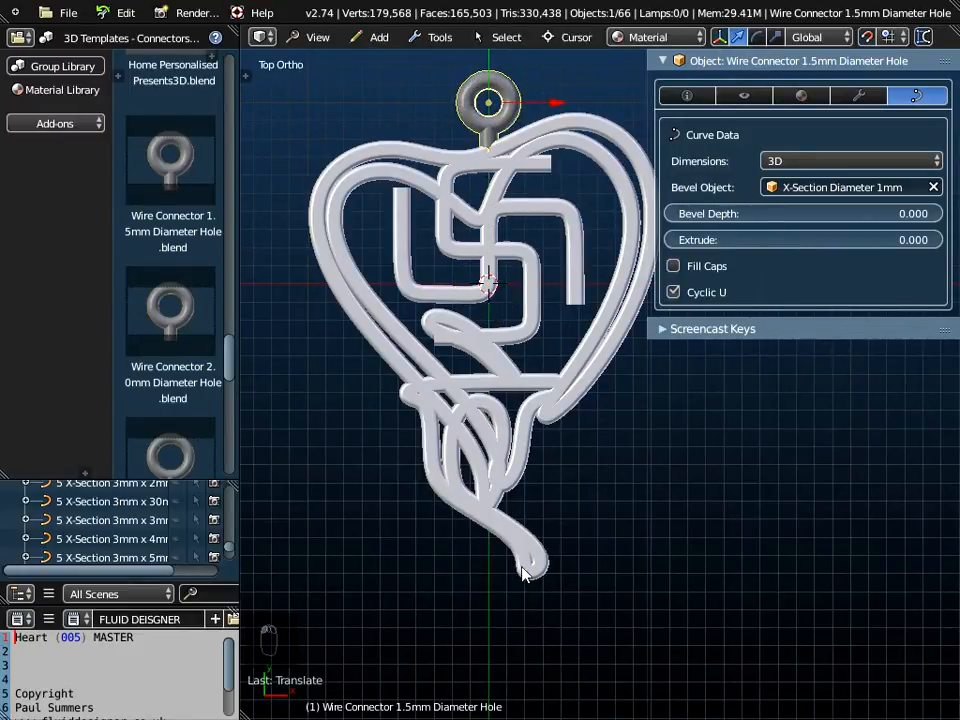
Check the overlap between the wire connector's stem and the heart's upper edge in Wire Frame shading, and restore Material shading
{"action": "scroll", "coordinate": [548, 113], "scroll_direction": "up", "scroll_amount": 8}
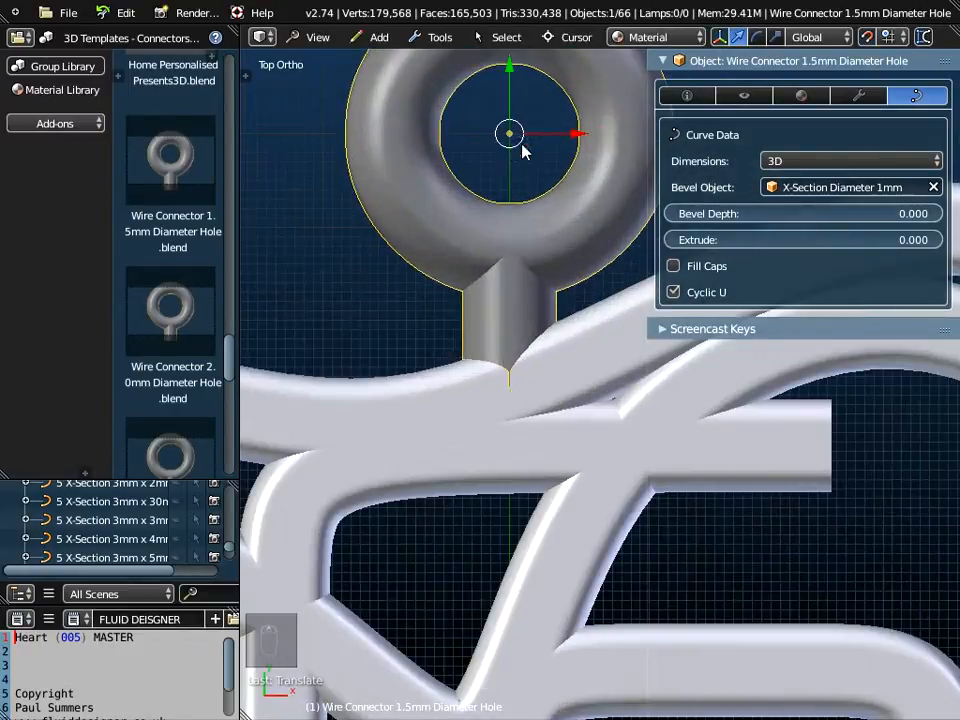
{"action": "left_click", "coordinate": [645, 37]}
{"action": "left_click", "coordinate": [650, 60]}
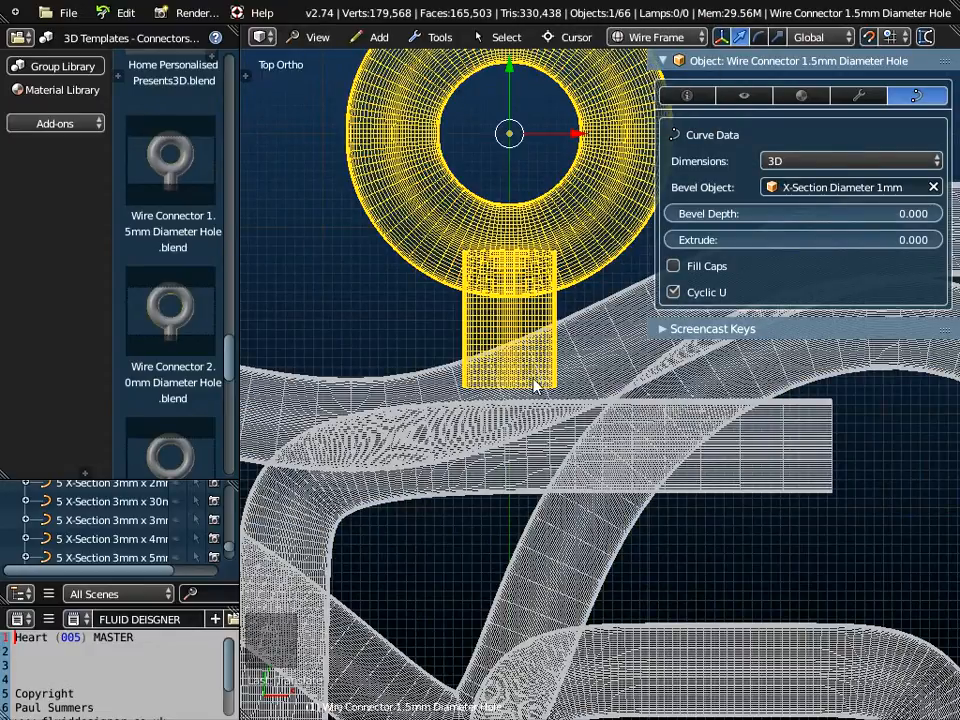
{"action": "left_click", "coordinate": [668, 37]}
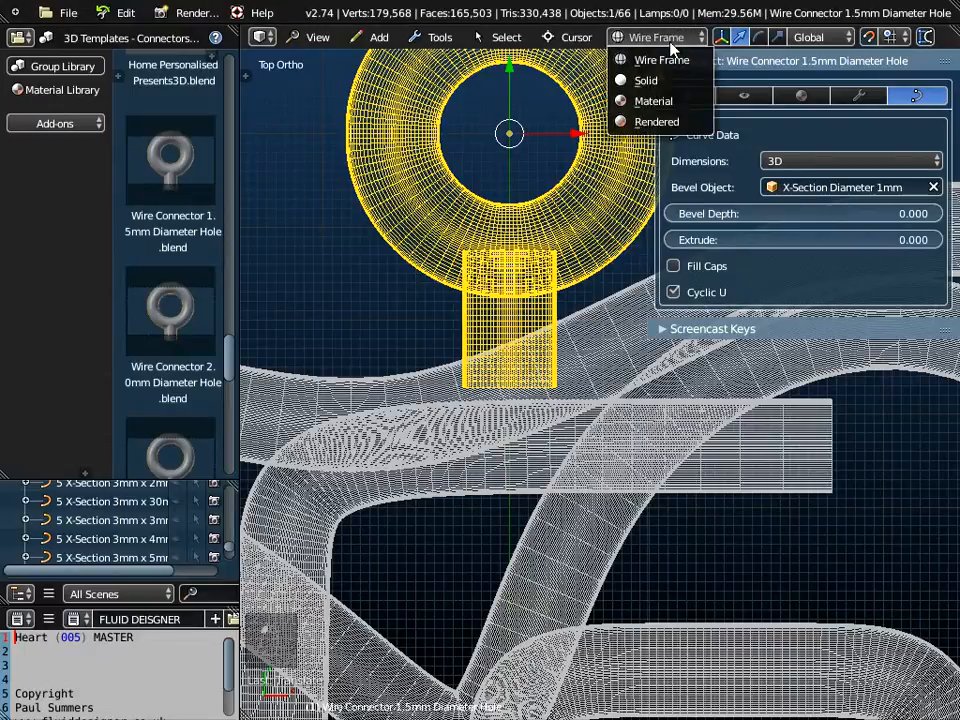
{"action": "left_click", "coordinate": [643, 101]}
{"action": "scroll", "coordinate": [520, 379], "scroll_direction": "down", "scroll_amount": 4}
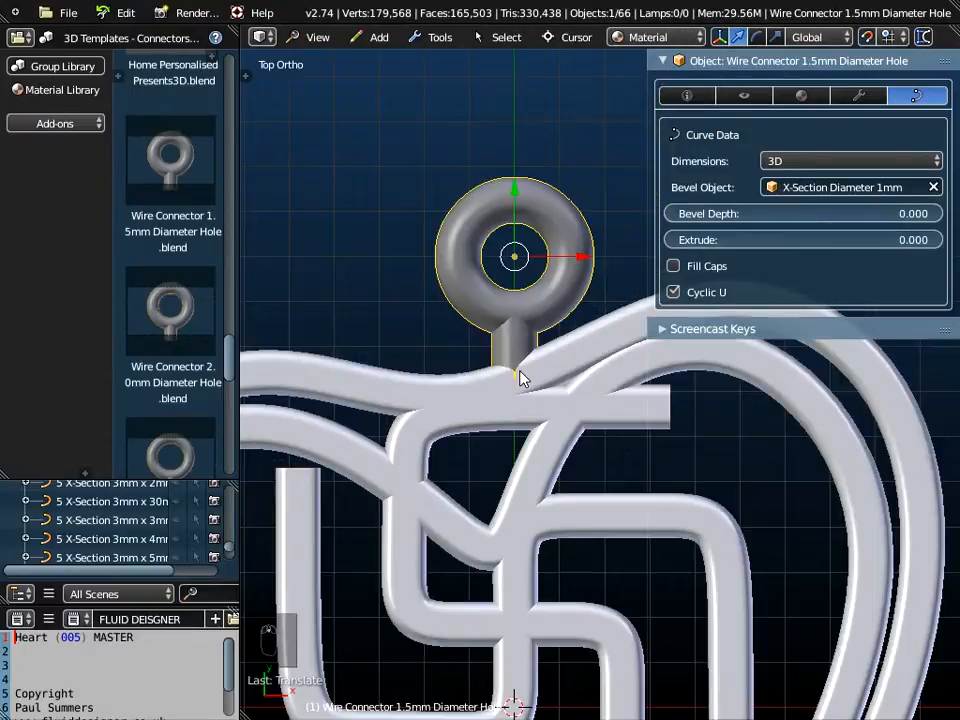
{"action": "scroll", "coordinate": [567, 500], "scroll_direction": "down", "scroll_amount": 2}
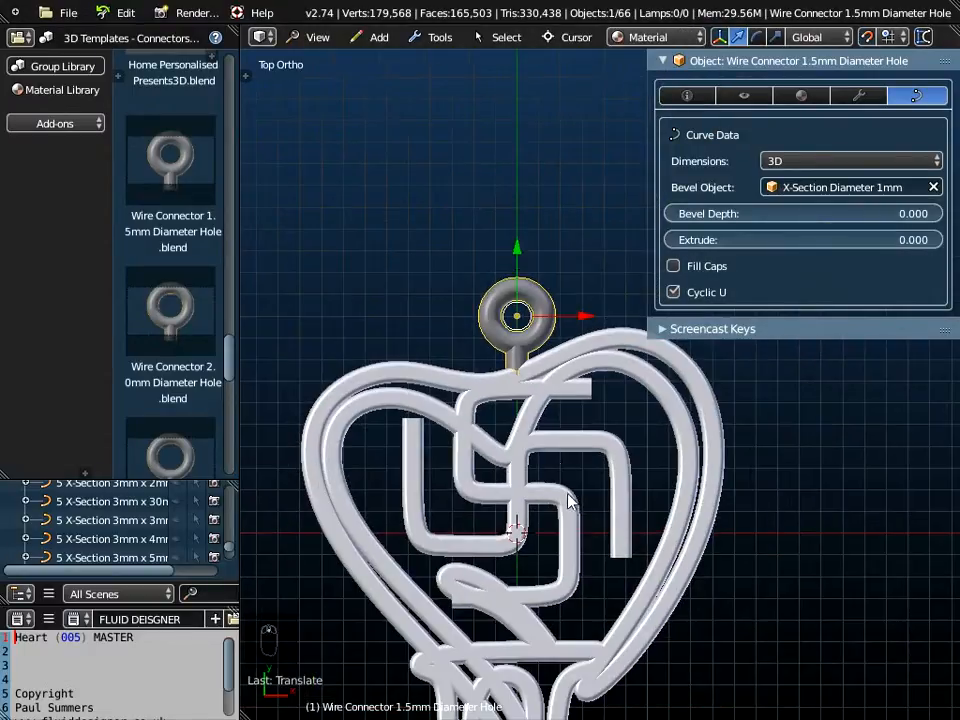
Join the wire connector to the Heart (005) object, keeping the heart as the active object
{"action": "right_click", "coordinate": [577, 398], "text": "shift"}
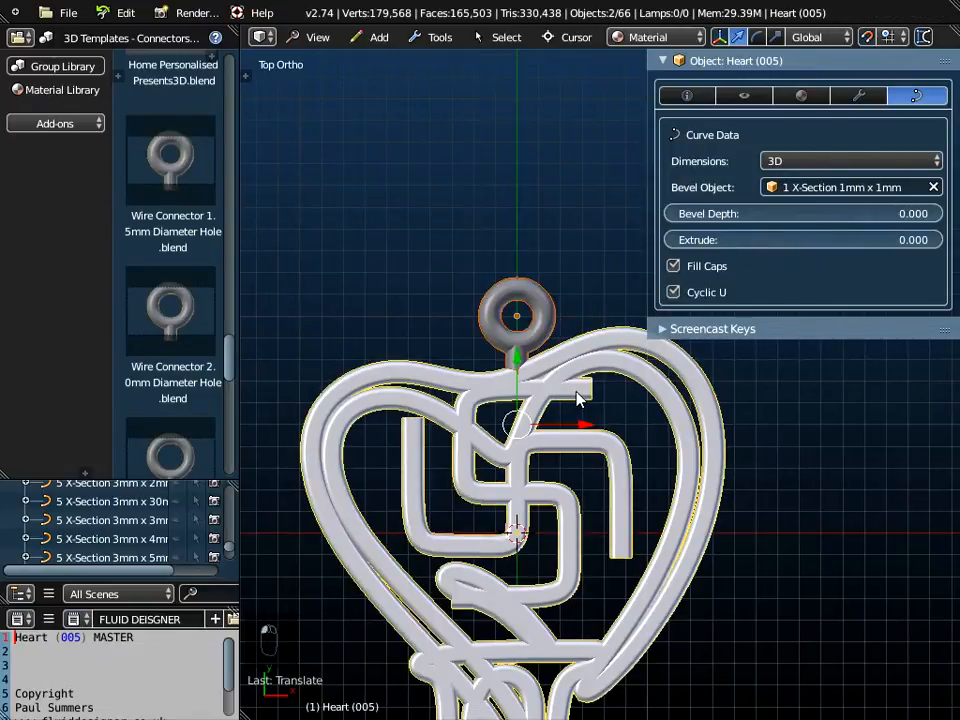
{"action": "left_click", "coordinate": [440, 37]}
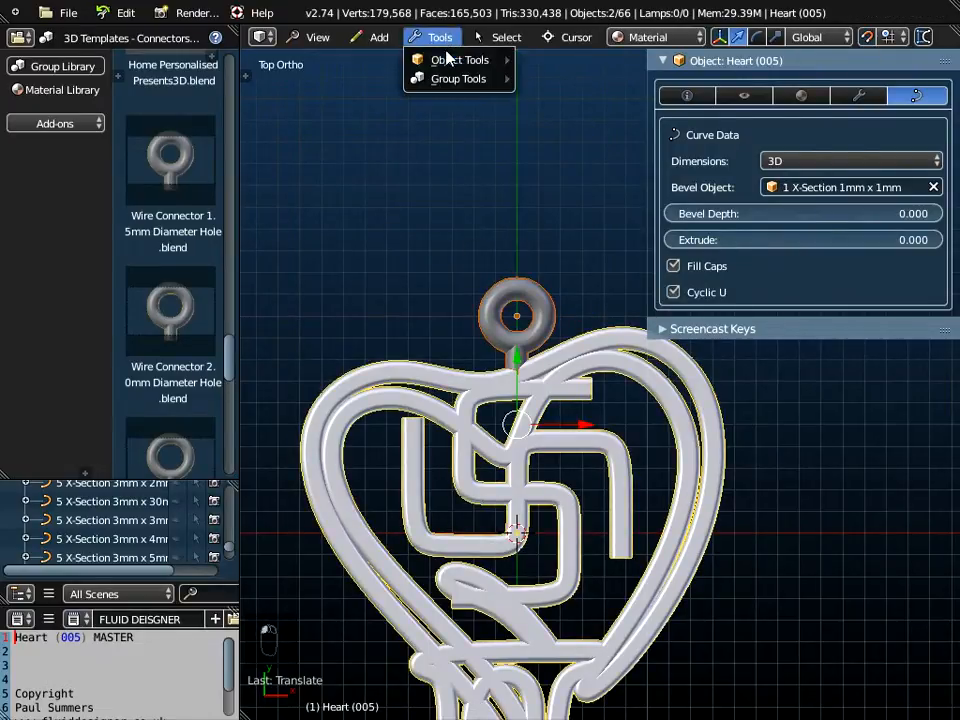
{"action": "mouse_move", "coordinate": [456, 60]}
{"action": "left_click", "coordinate": [549, 142]}
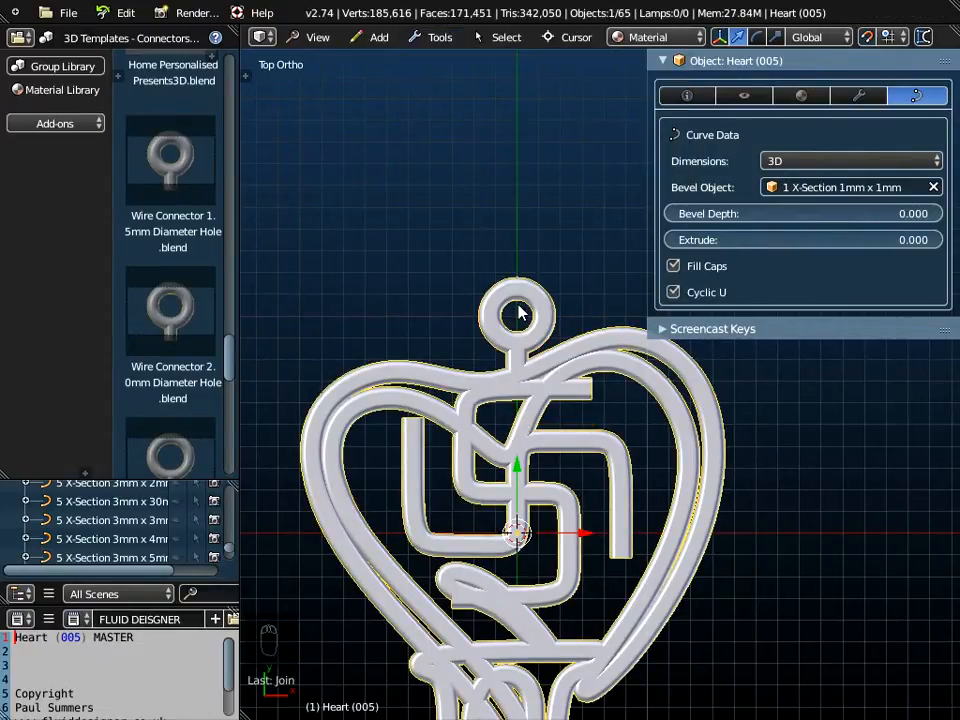
Examine the joined pendant from several angles, including the connector ring and lower letter strokes, narrowing the properties area for a clearer view
{"action": "middle_click_drag", "start_coordinate": [523, 313], "coordinate": [499, 306]}
{"action": "scroll", "coordinate": [493, 298], "scroll_direction": "up", "scroll_amount": 2}
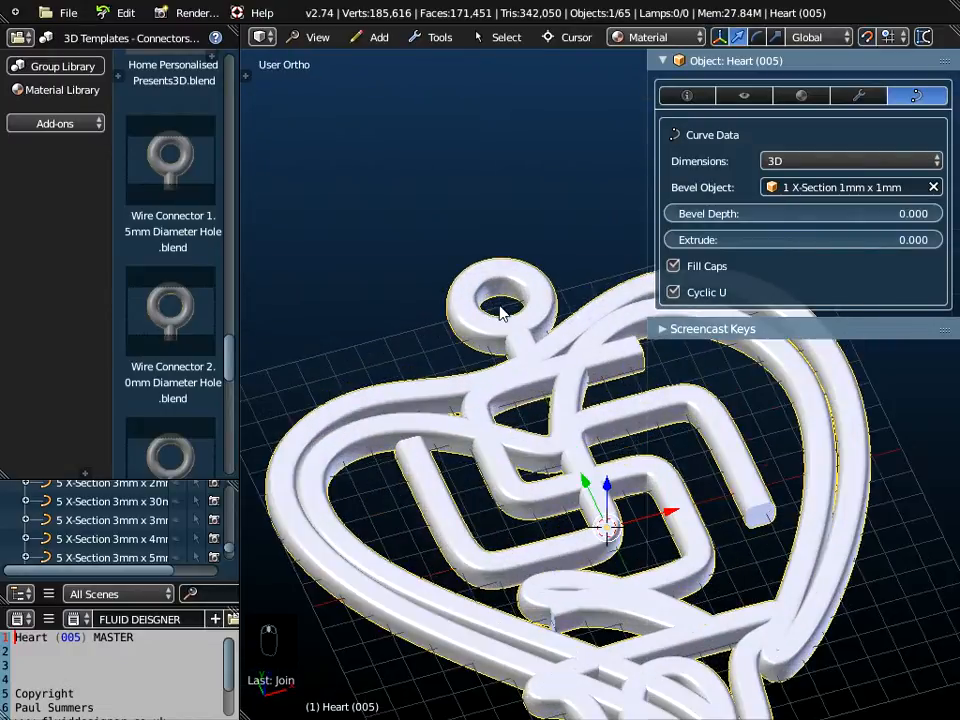
{"action": "middle_click_drag", "start_coordinate": [538, 371], "coordinate": [690, 262]}
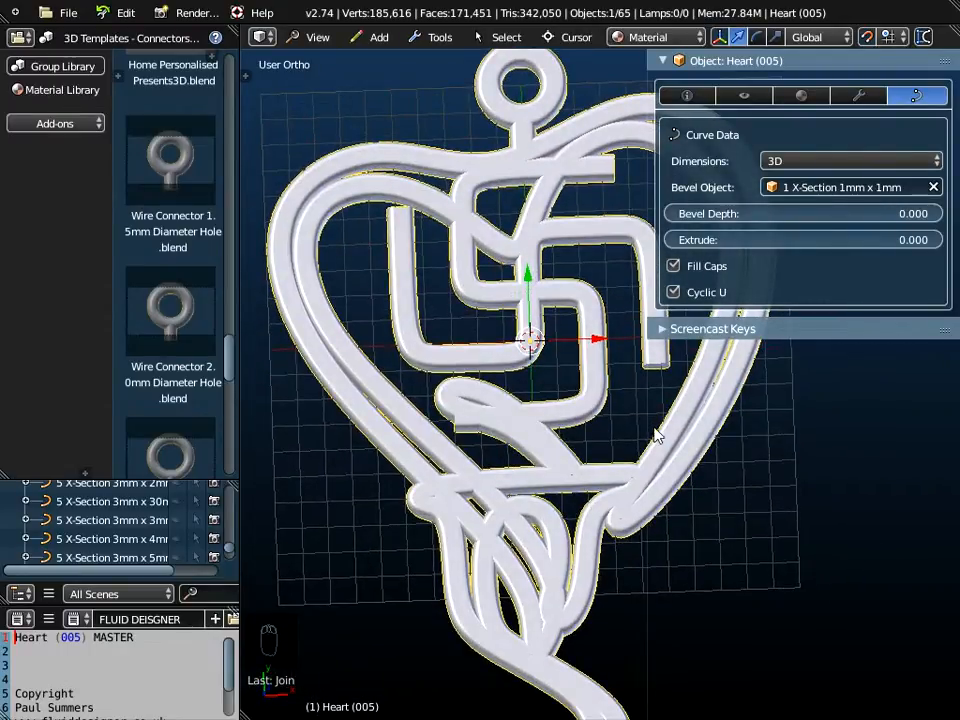
{"action": "left_click_drag", "start_coordinate": [647, 425], "coordinate": [750, 420]}
{"action": "scroll", "coordinate": [568, 474], "scroll_direction": "down", "scroll_amount": 4}
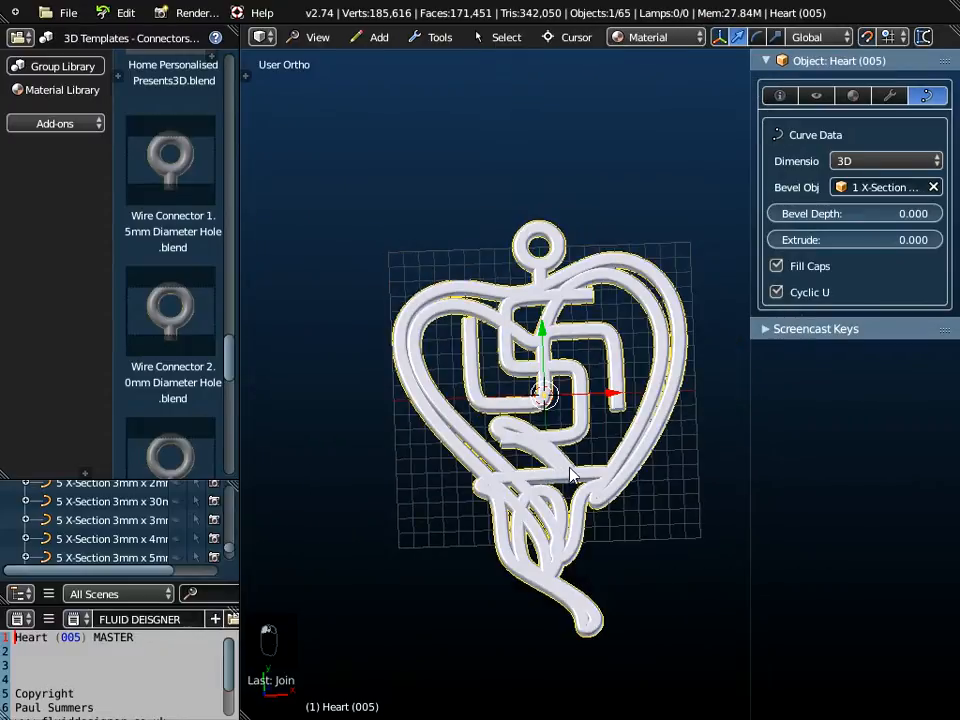
{"action": "middle_click_drag", "start_coordinate": [563, 422], "coordinate": [588, 436]}
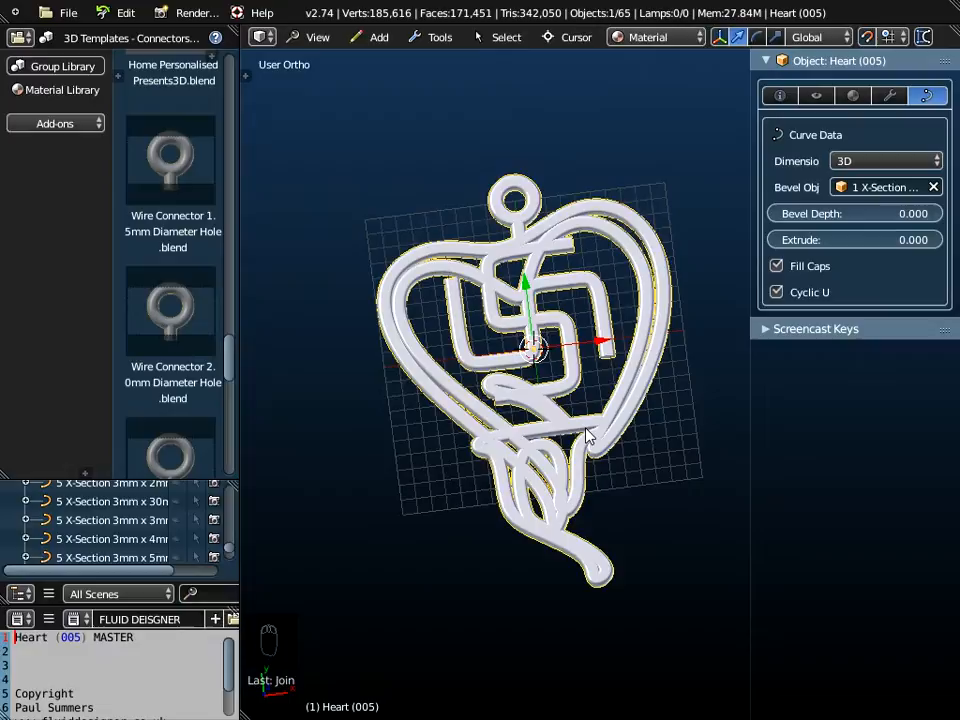
{"action": "scroll", "coordinate": [561, 400], "scroll_direction": "up", "scroll_amount": 4}
{"action": "scroll", "coordinate": [565, 387], "scroll_direction": "down", "scroll_amount": 4}
{"action": "middle_click_drag", "start_coordinate": [428, 295], "coordinate": [589, 332]}
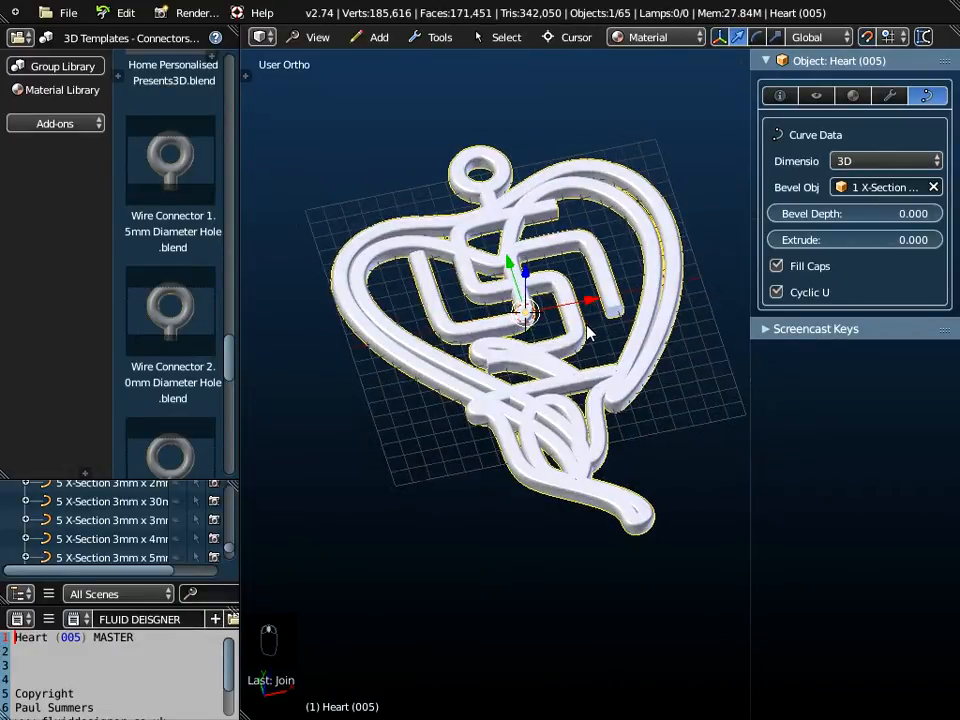
Set up a Wavefront OBJ export to the Desktop using the existing file name Personalised Diwali Hindi Heart Earring.obj
{"action": "left_click", "coordinate": [68, 12]}
{"action": "mouse_move", "coordinate": [111, 396]}
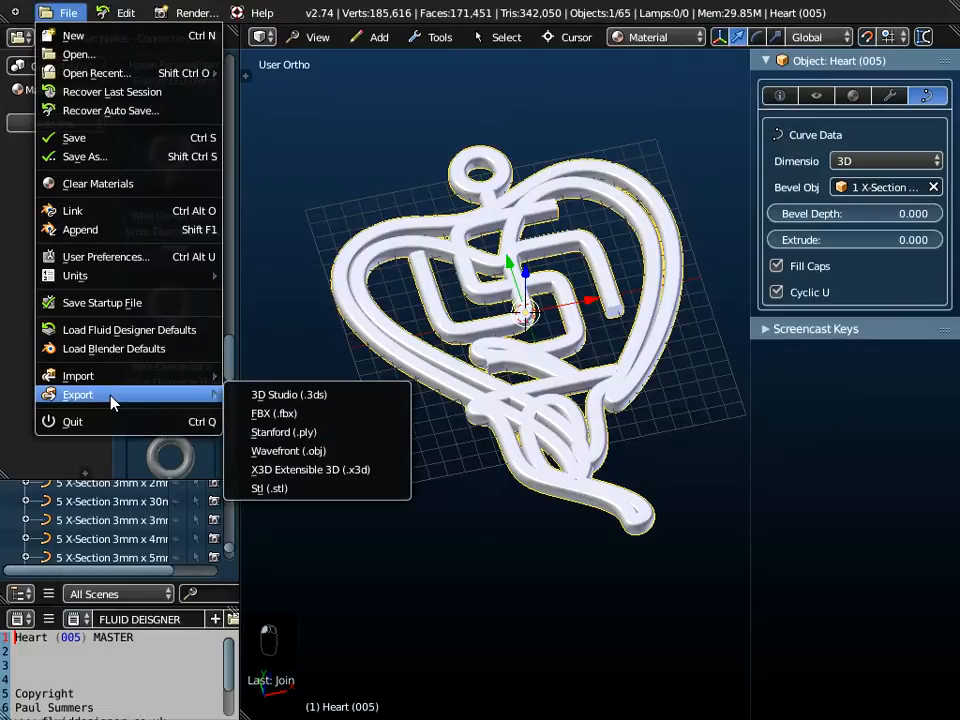
{"action": "left_click", "coordinate": [267, 453]}
{"action": "left_click", "coordinate": [56, 285]}
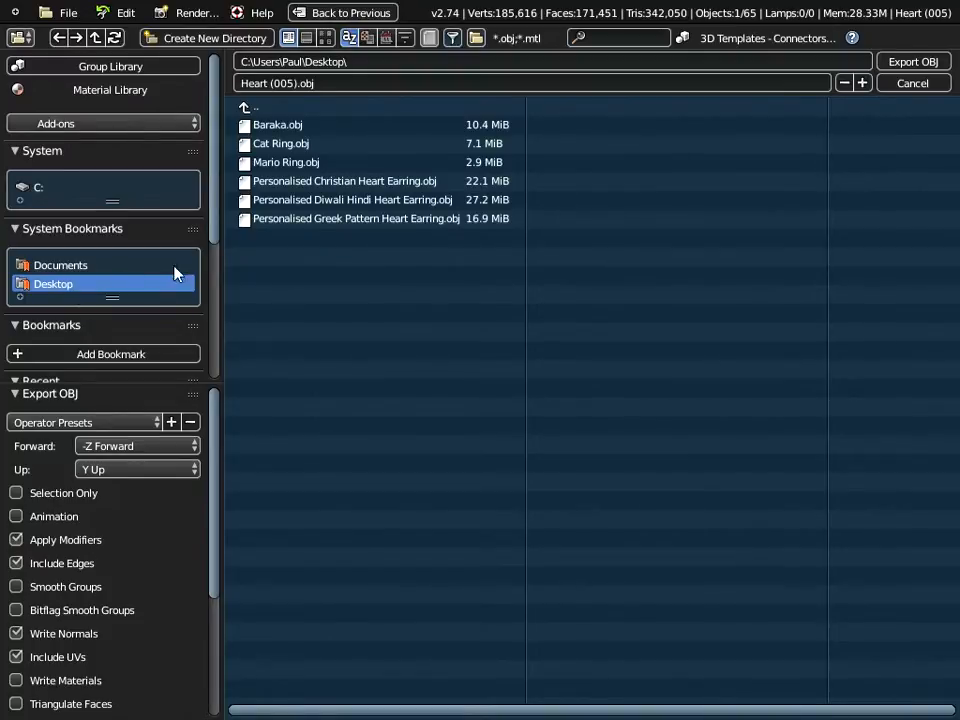
{"action": "left_click", "coordinate": [292, 203]}
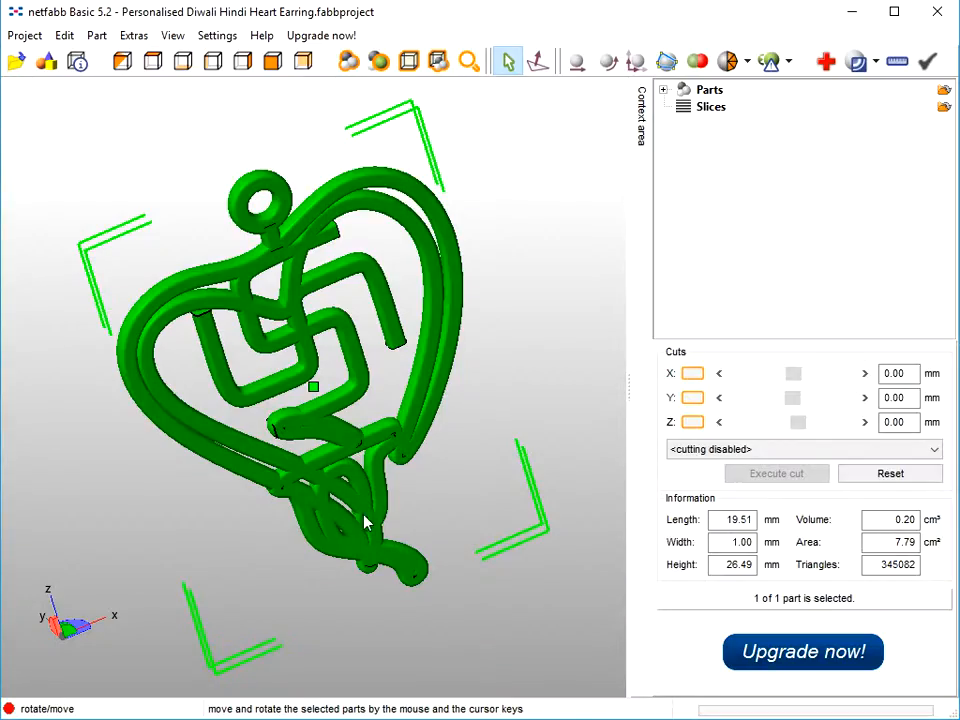
In netfabb Basic, run the Default repair on the heart earring part and apply it, removing the old part
{"action": "right_click_drag", "start_coordinate": [370, 462], "coordinate": [373, 405]}
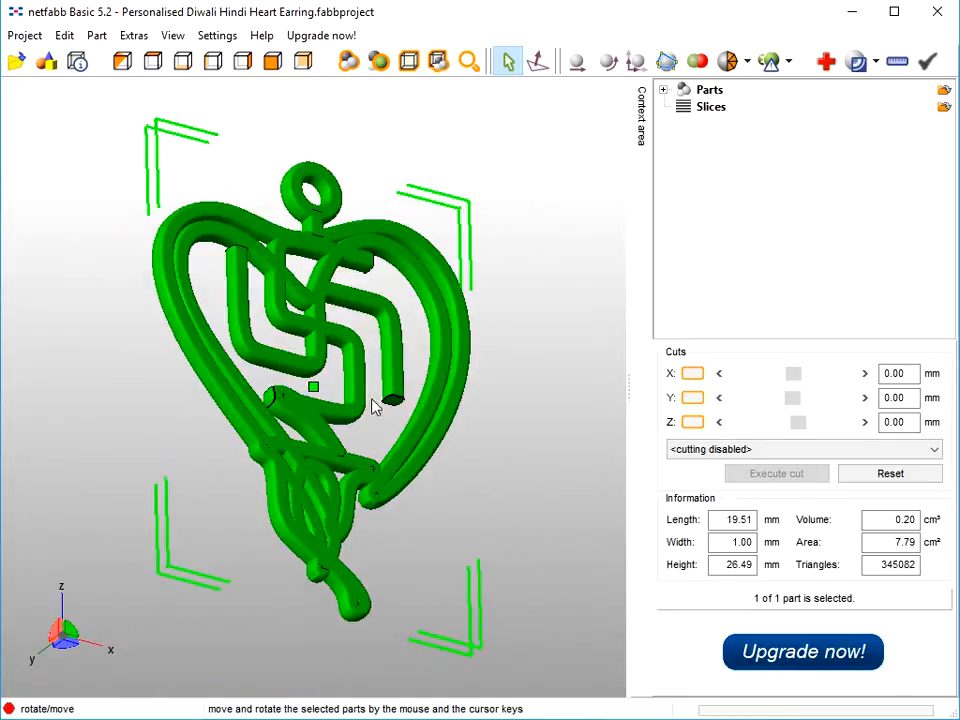
{"action": "left_click", "coordinate": [829, 64]}
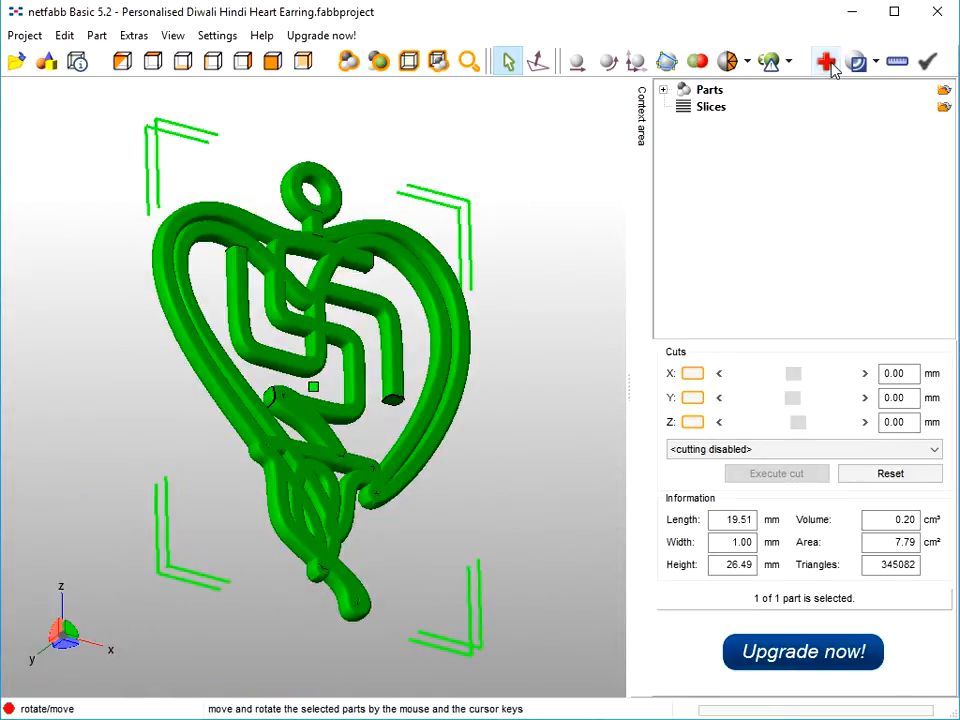
{"action": "left_click", "coordinate": [827, 63]}
{"action": "left_click", "coordinate": [694, 678]}
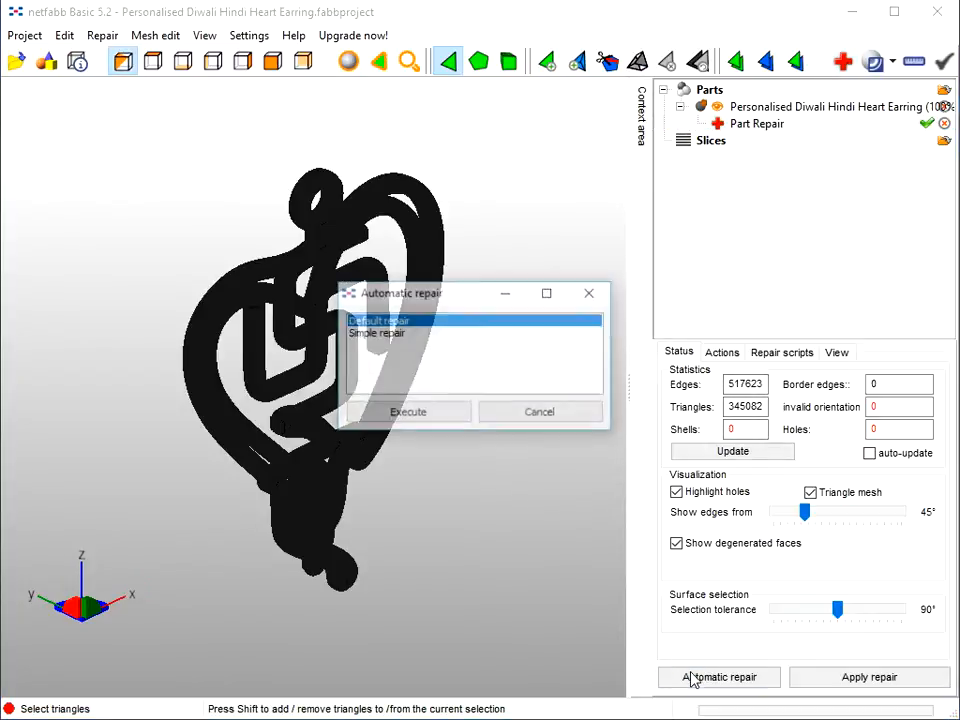
{"action": "left_click", "coordinate": [390, 417]}
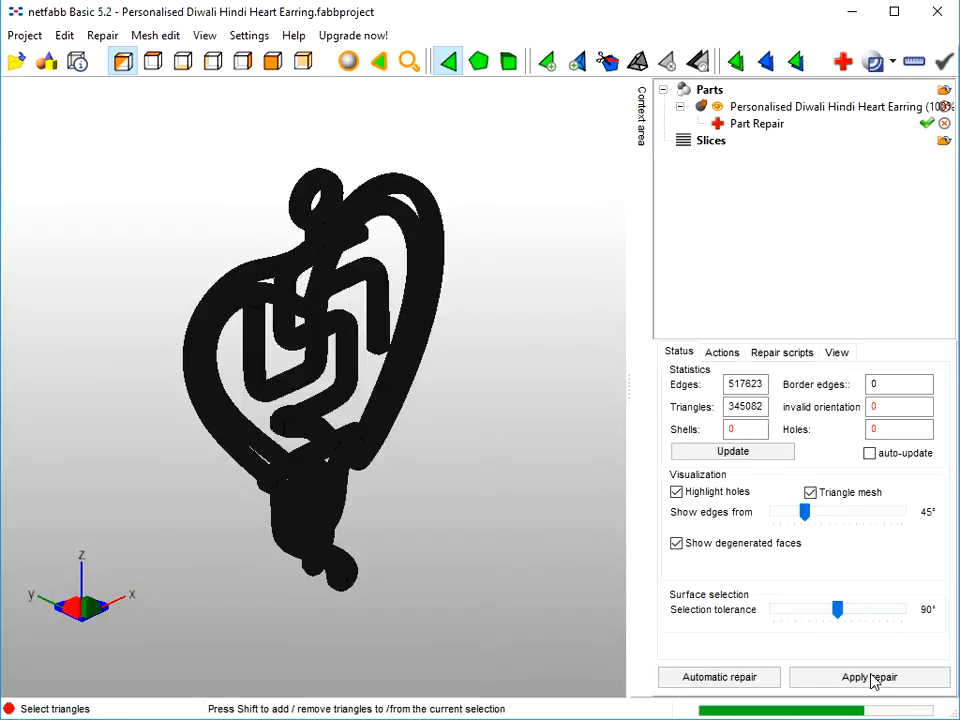
{"action": "left_click", "coordinate": [870, 678]}
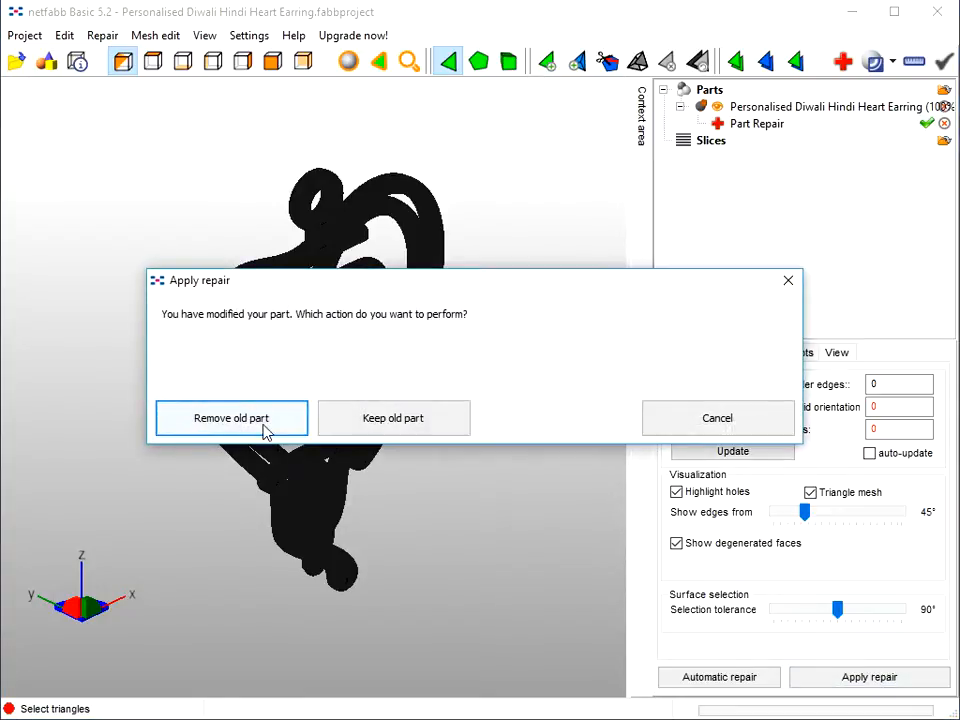
{"action": "left_click", "coordinate": [270, 432]}
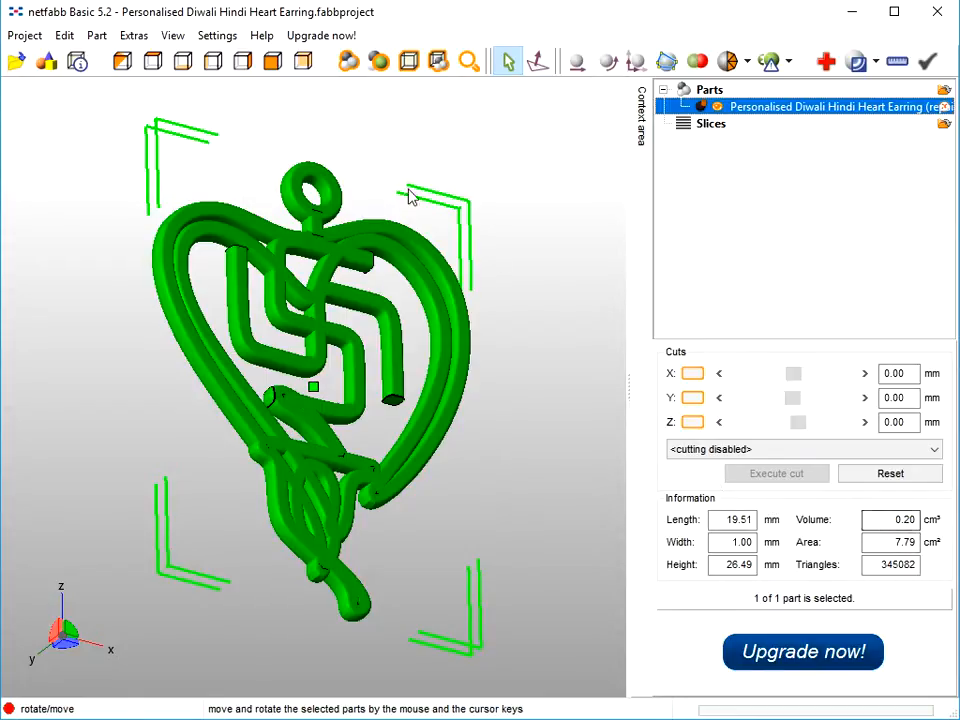
Export the repaired part as Wavefront OBJ to the Desktop, replacing the existing Personalised Diwali Hindi Heart Earring file
{"action": "left_click", "coordinate": [97, 37]}
{"action": "mouse_move", "coordinate": [193, 118]}
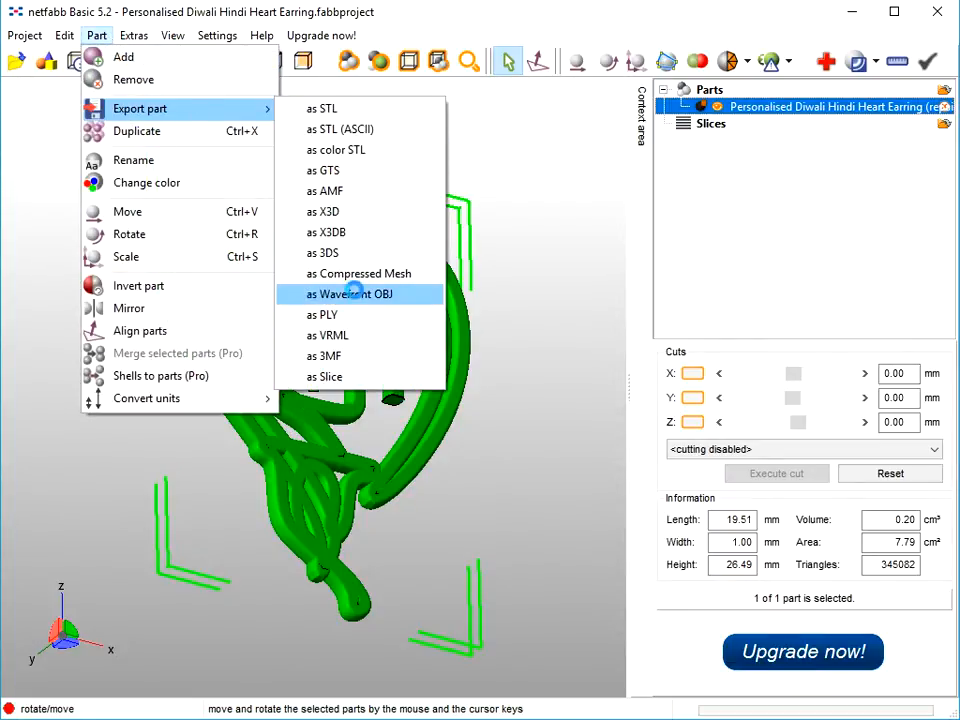
{"action": "left_click", "coordinate": [357, 294]}
{"action": "left_click", "coordinate": [243, 257]}
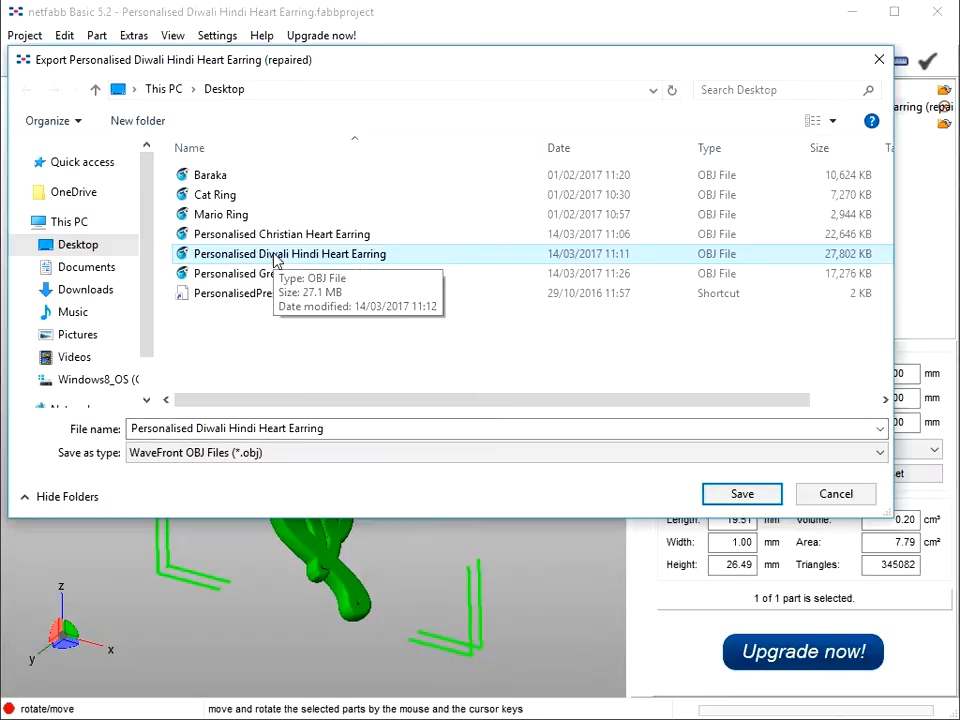
{"action": "left_click", "coordinate": [741, 505]}
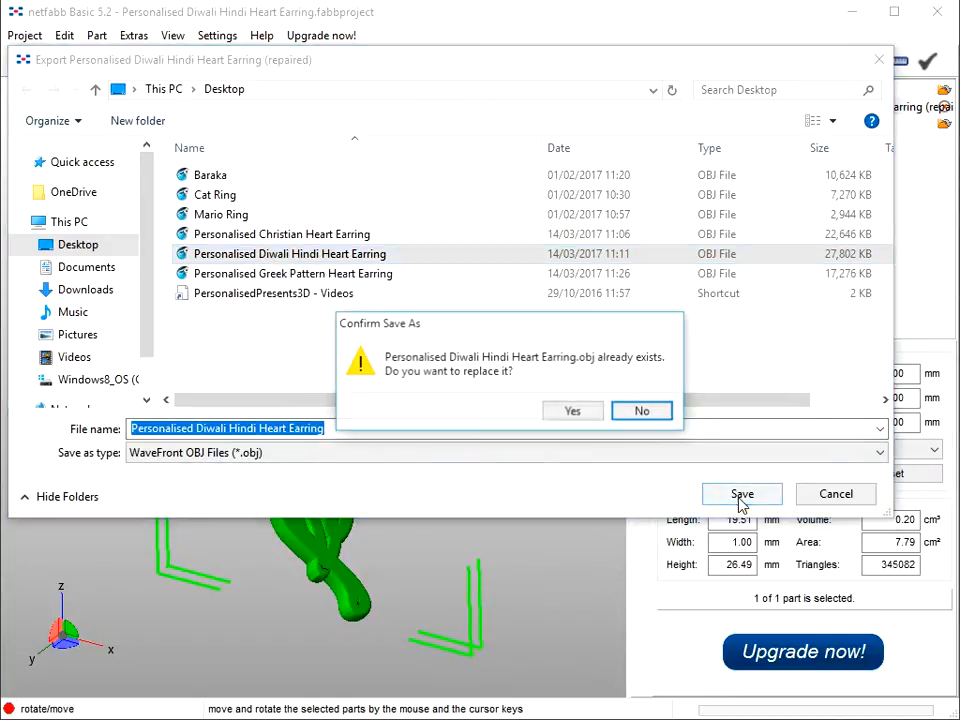
{"action": "left_click", "coordinate": [568, 412]}
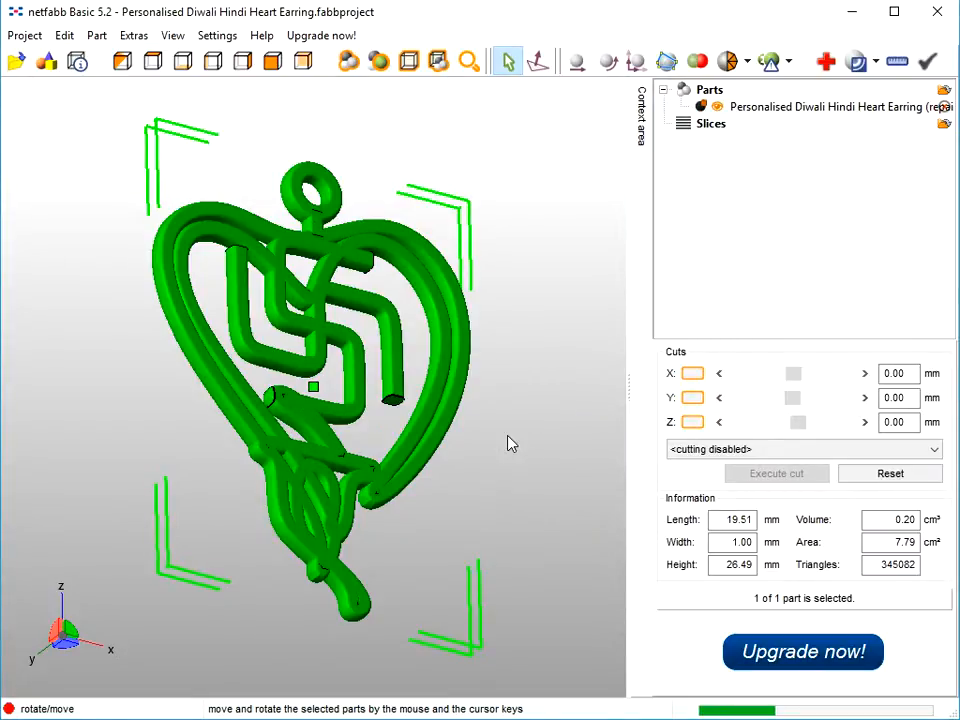
Inspect the repaired earring from several angles and switch back to Fluid Designer
{"action": "right_click_drag", "start_coordinate": [476, 429], "coordinate": [428, 437]}
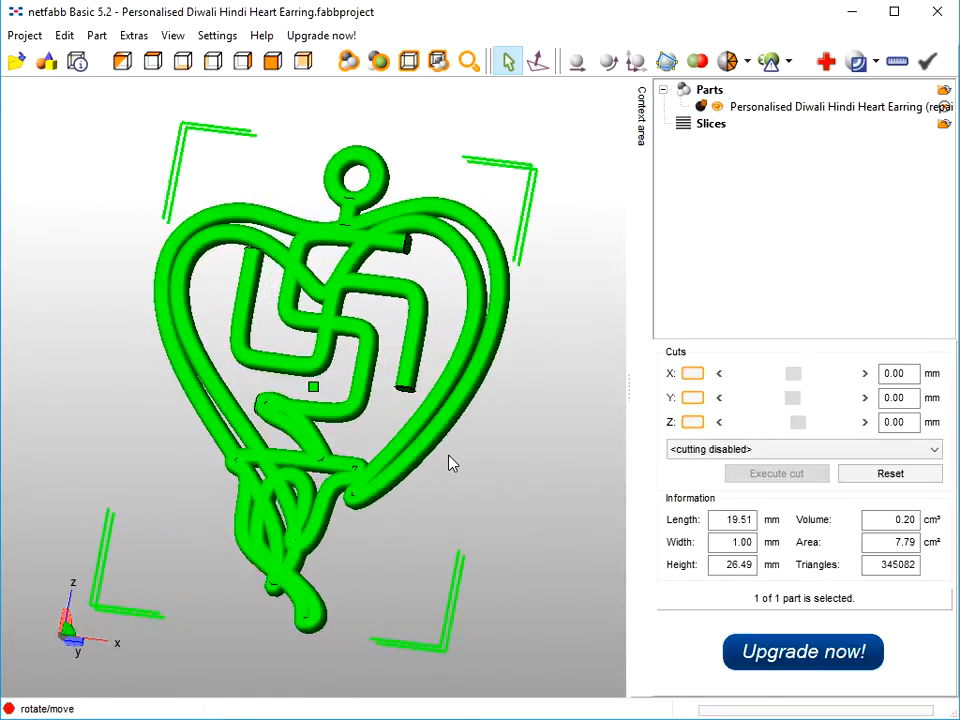
{"action": "right_click_drag", "start_coordinate": [393, 521], "coordinate": [439, 538]}
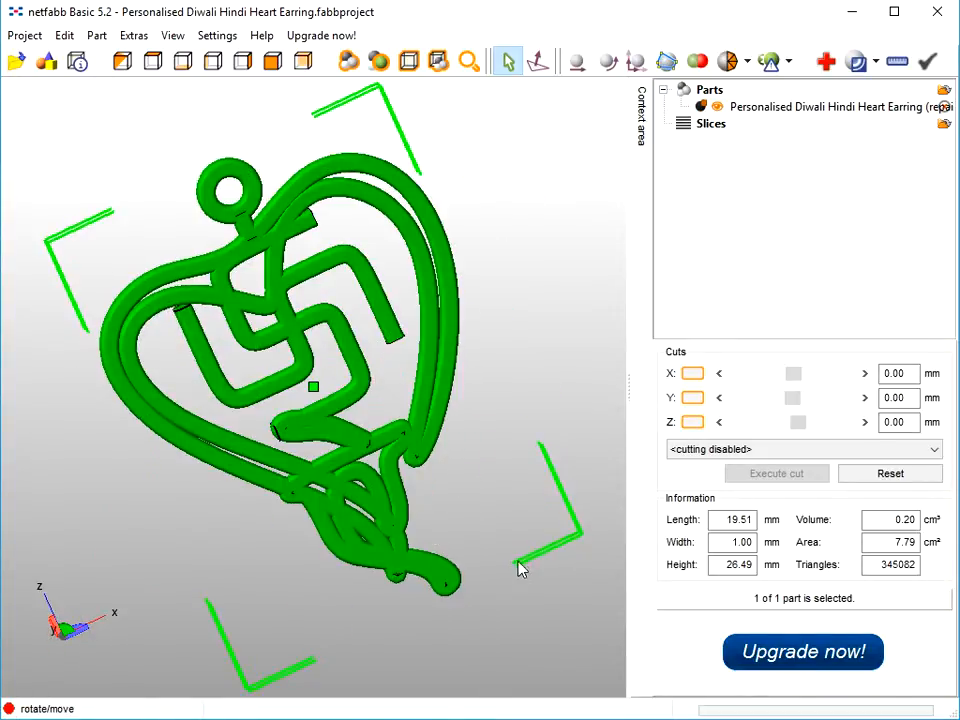
{"action": "left_click", "coordinate": [445, 714]}
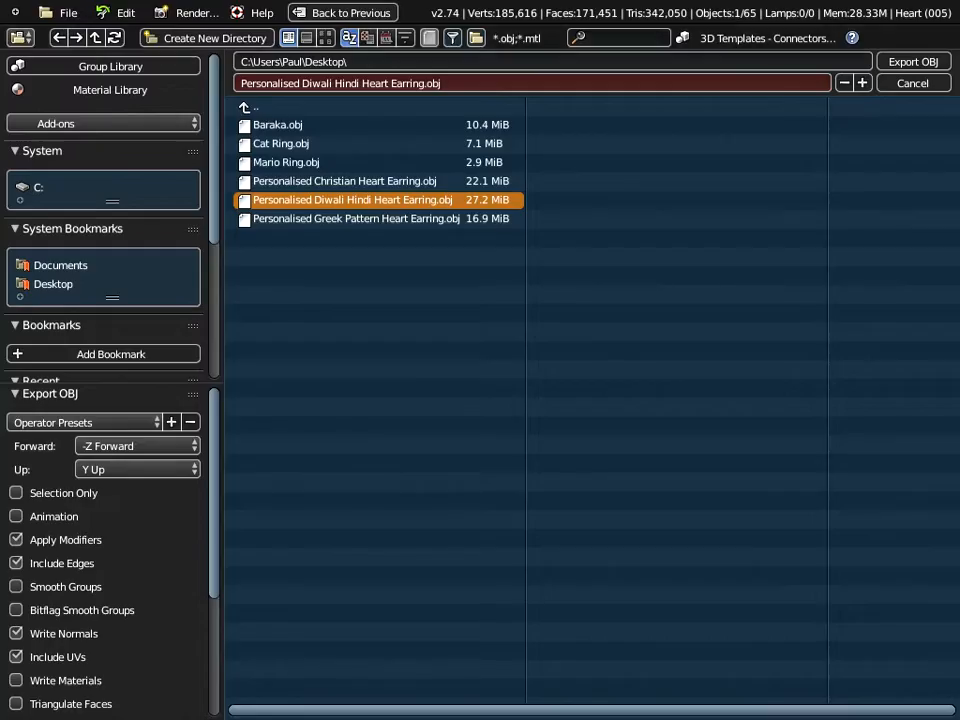